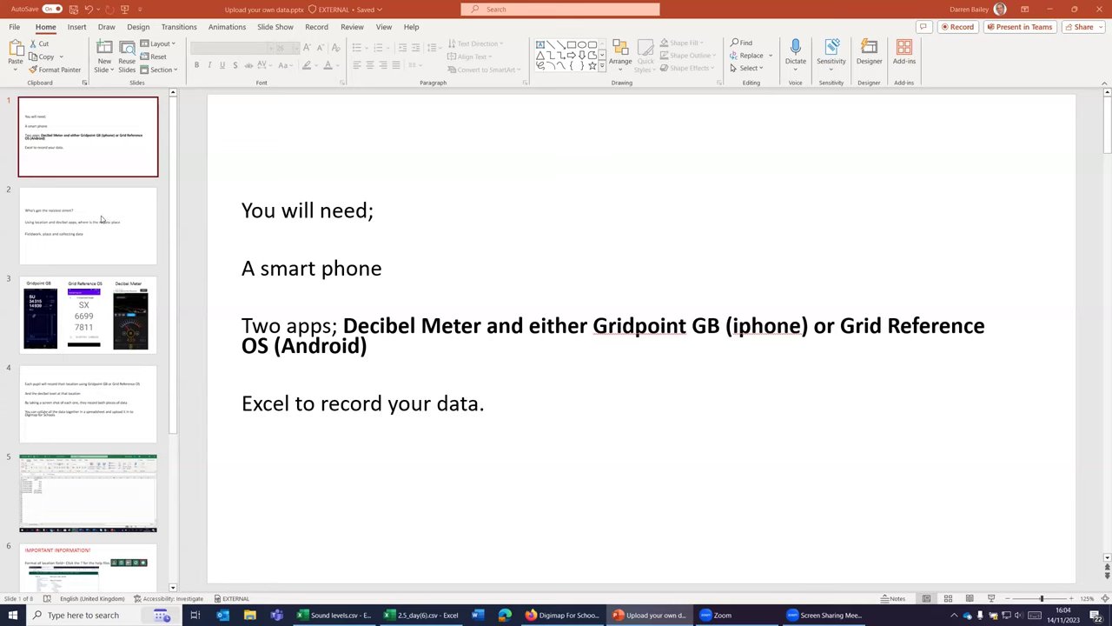
# Step through slides 2, 3 and 4: noisiest street, phone apps, then recording location and decibels
pyautogui.click(106, 224)
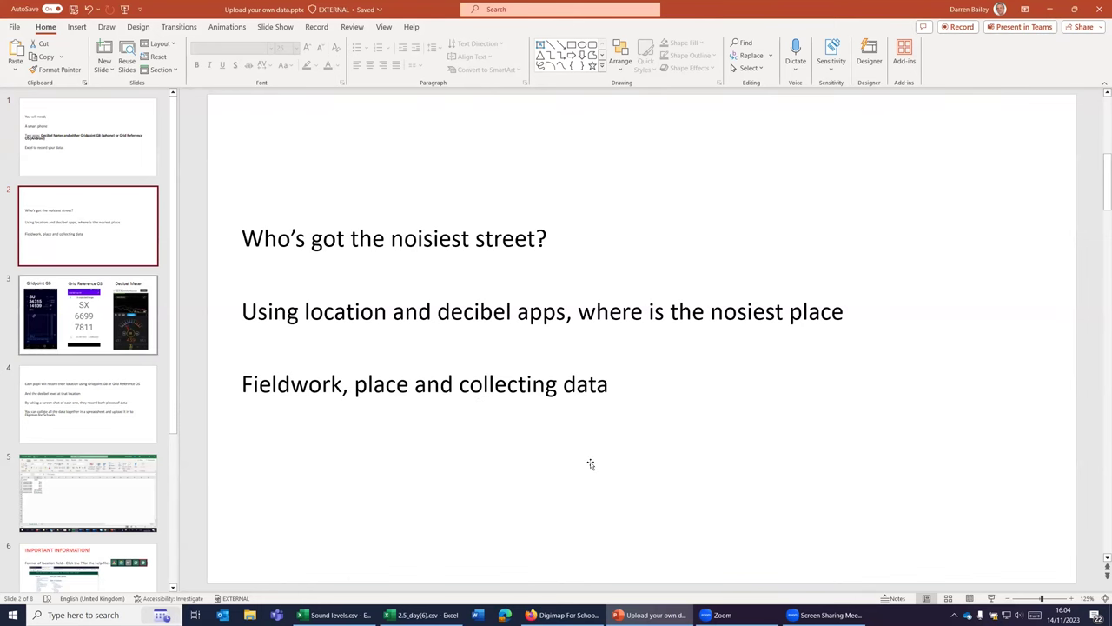
pyautogui.press('pagedown')
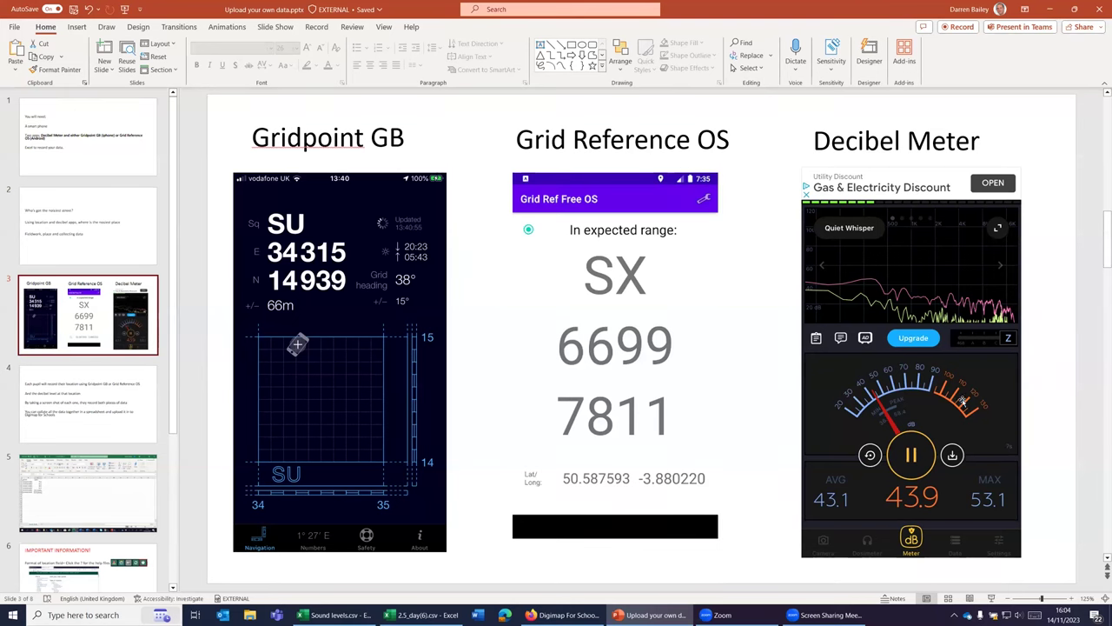
pyautogui.click(89, 413)
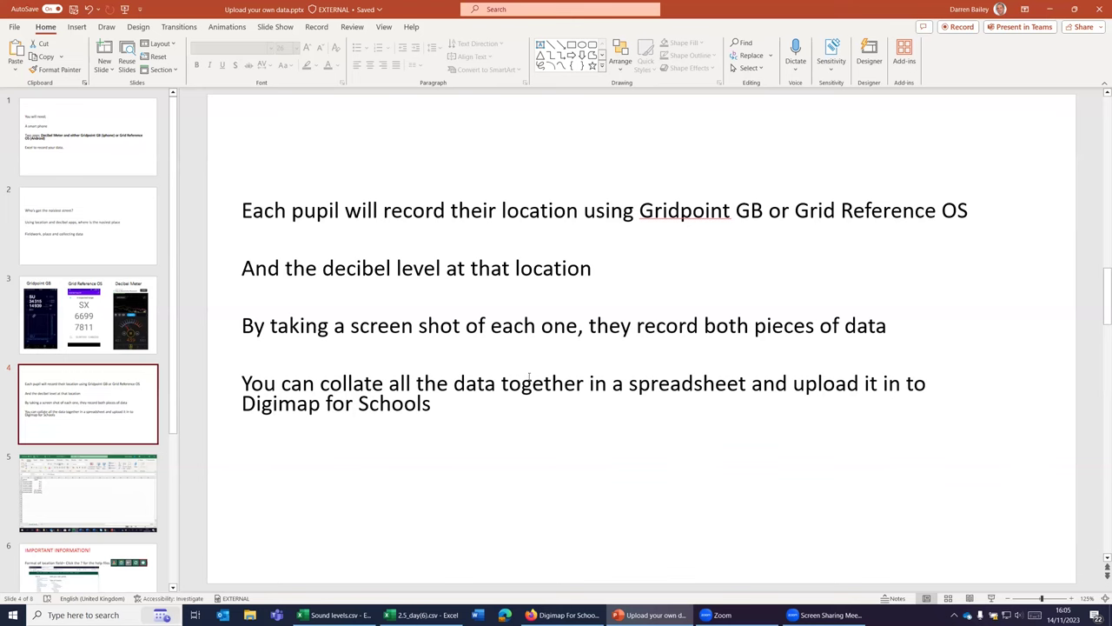
# Show slide 5's spreadsheet screenshot, then slide 6, the IMPORTANT INFORMATION slide
pyautogui.click(99, 478)
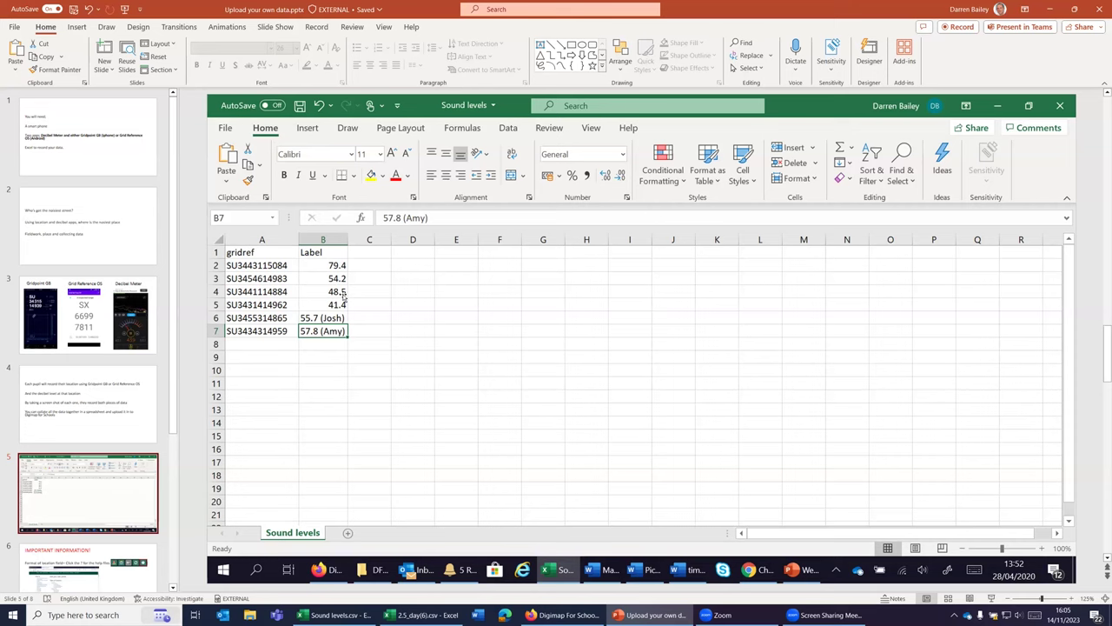
pyautogui.scroll(-5, 108, 414)
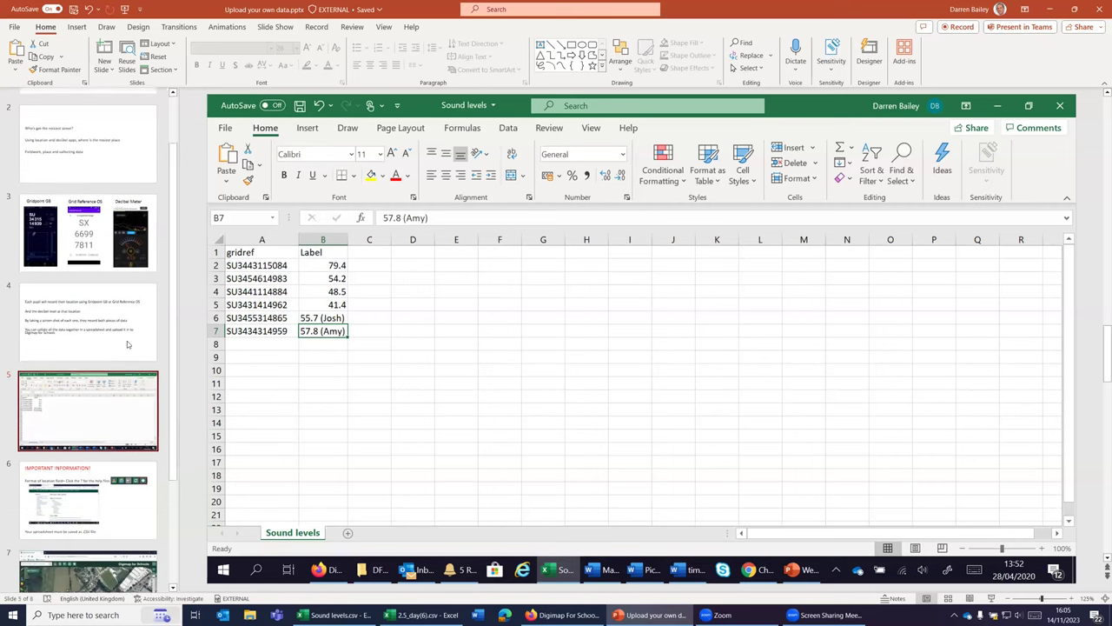
pyautogui.click(108, 414)
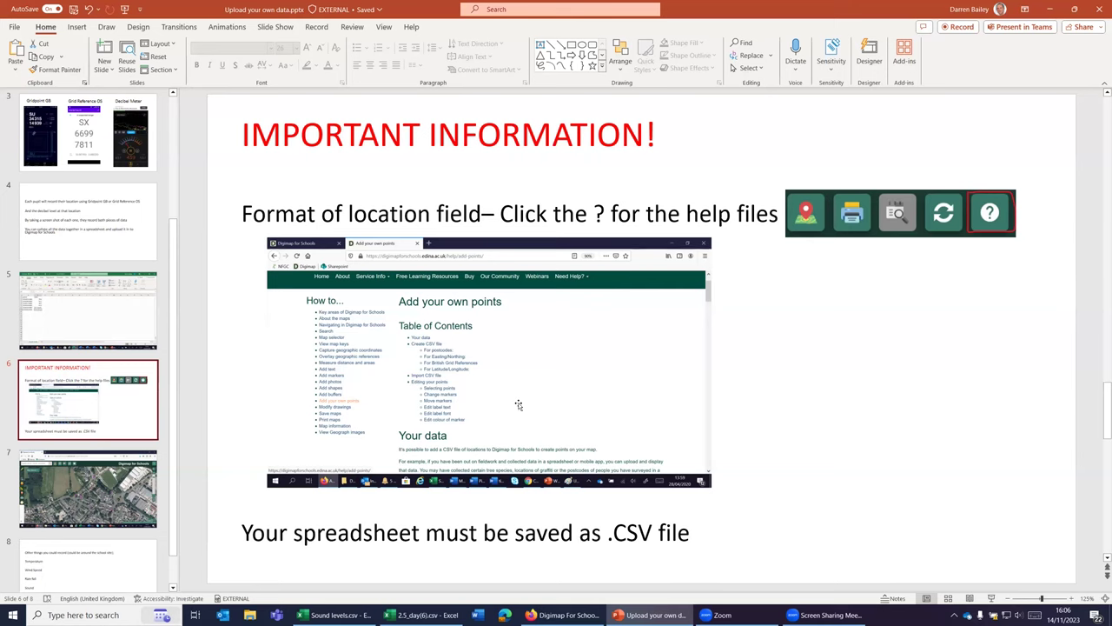
# Move past slide 7's mapped points to slide 8 listing temperature, wind speed, rain fall and sound
pyautogui.click(110, 496)
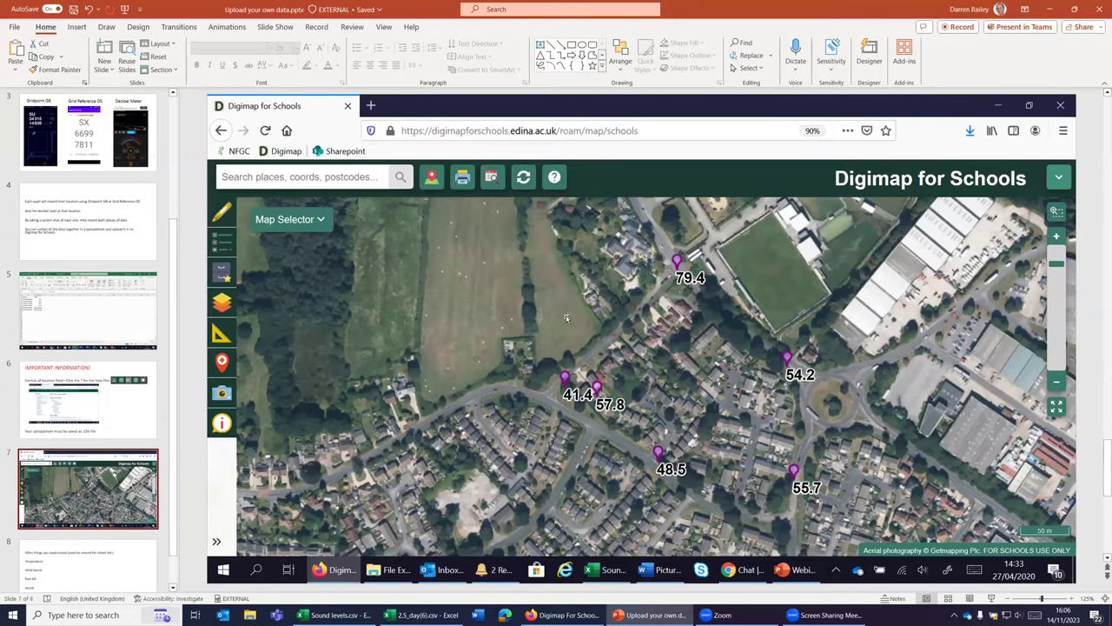
pyautogui.click(97, 570)
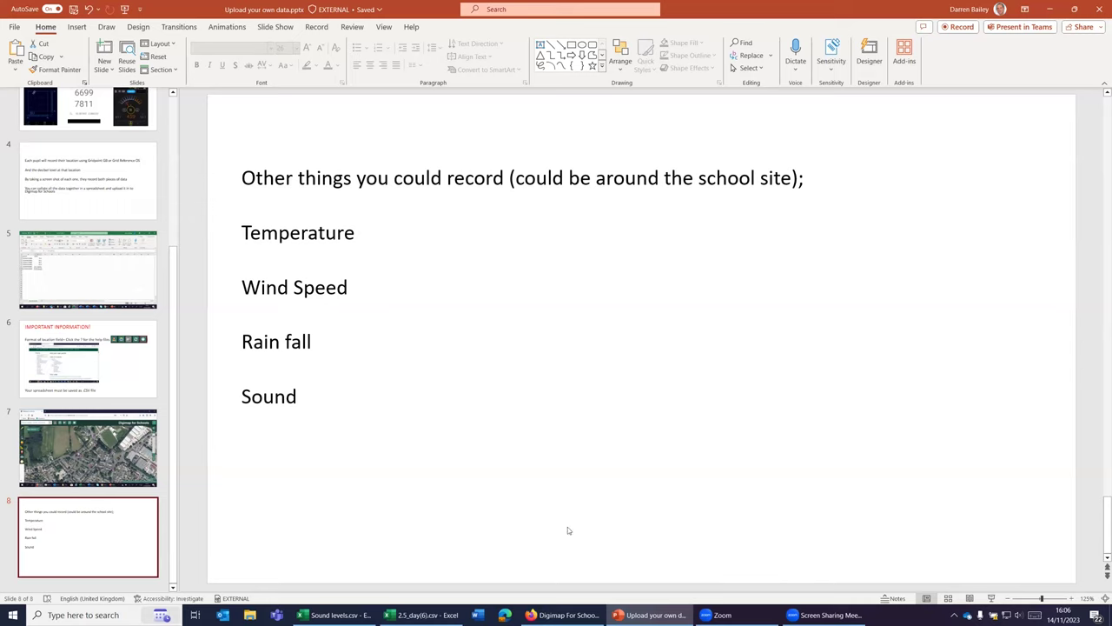
# Log in to Digimap for Schools in Firefox, then bring up Sound levels.csv in Excel
pyautogui.click(562, 614)
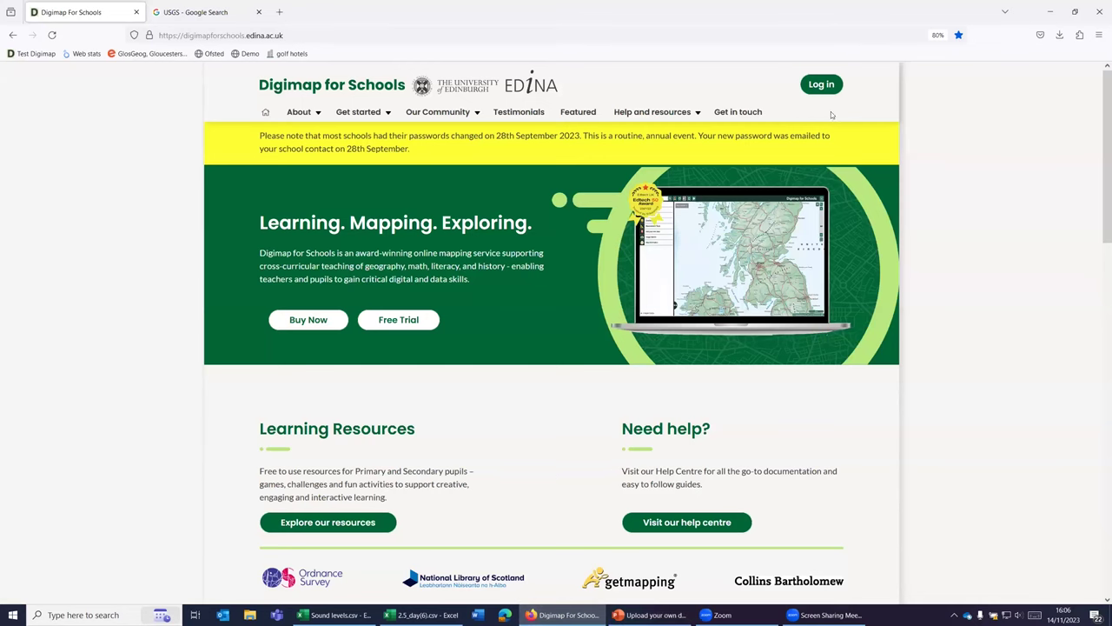
pyautogui.click(822, 85)
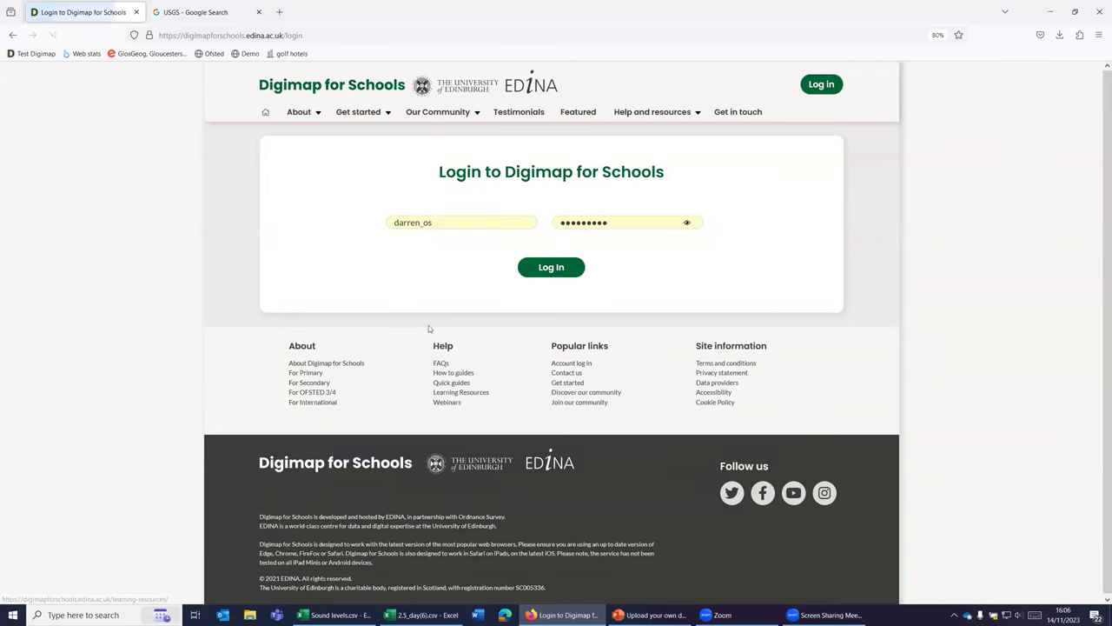
pyautogui.click(547, 271)
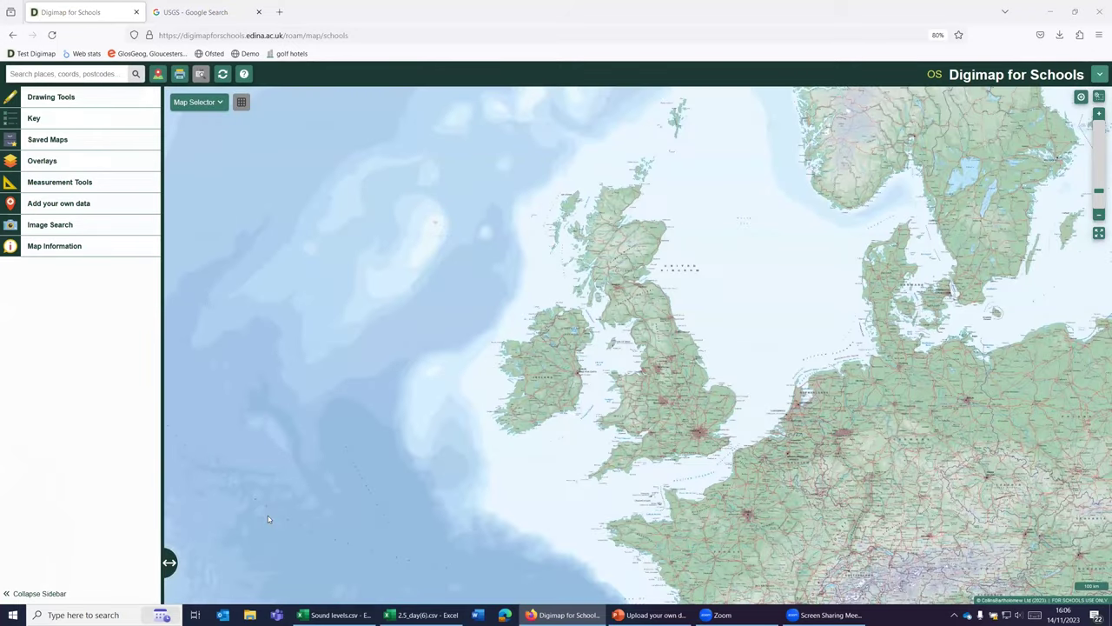
pyautogui.click(335, 614)
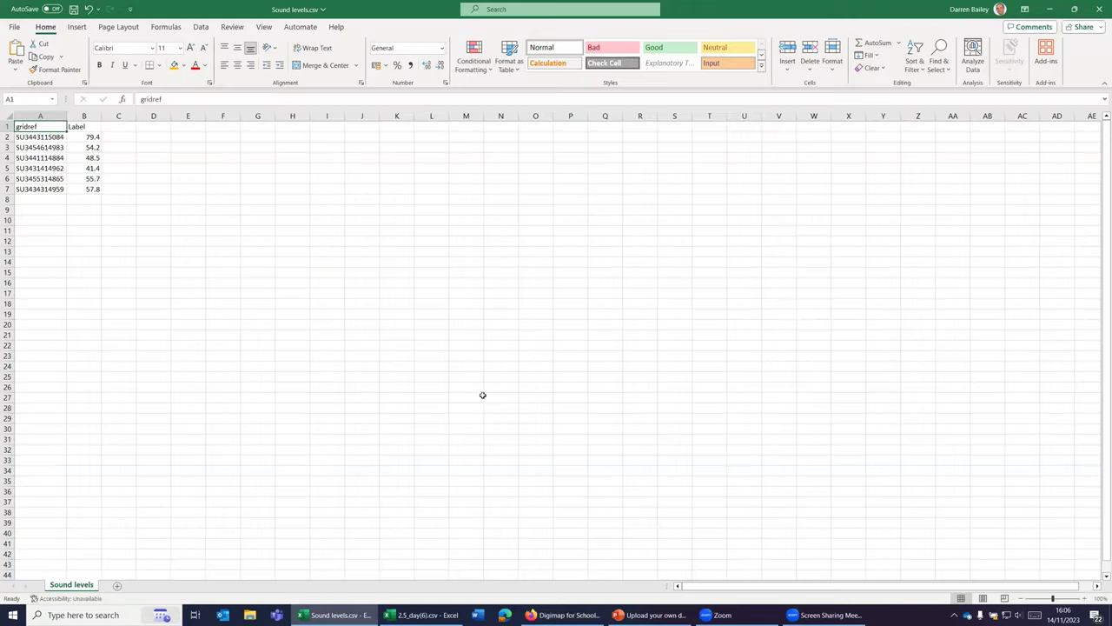
# Return from the Sound levels sheet to the Digimap for Schools map viewer
pyautogui.click(556, 615)
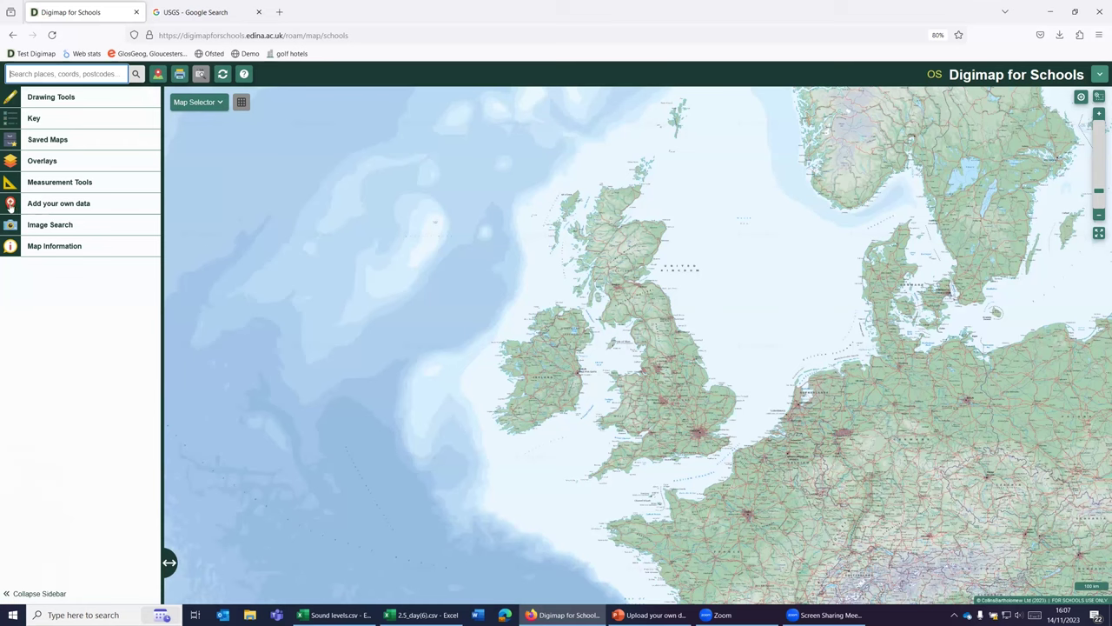
# Import Sound levels.csv from the DFS Webinar folder via Add your own data, plotting six readings
pyautogui.click(12, 205)
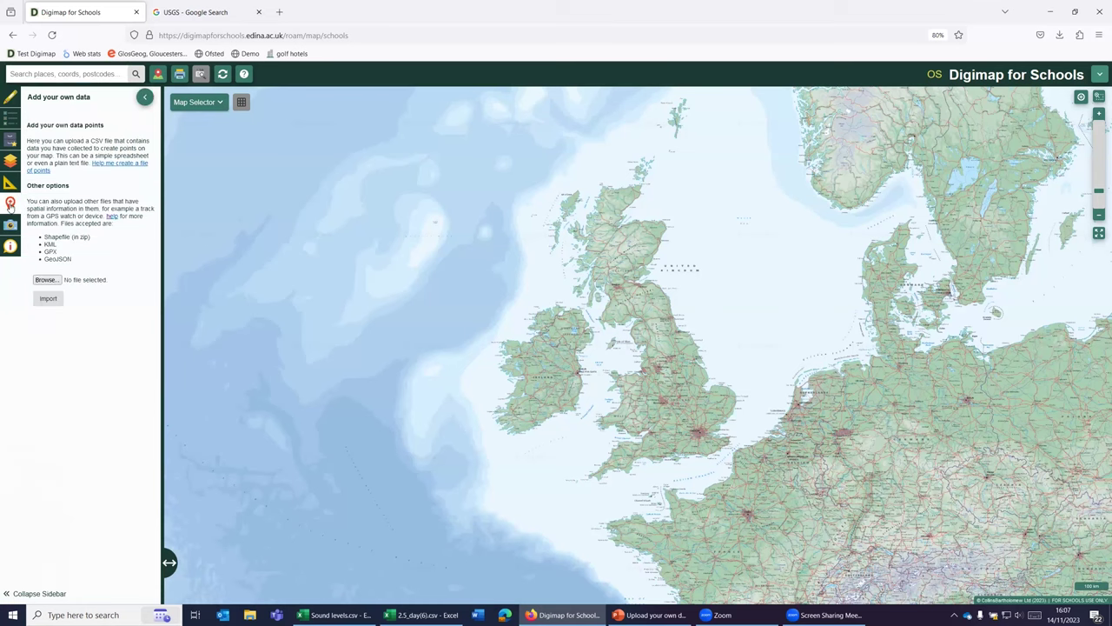
pyautogui.click(54, 282)
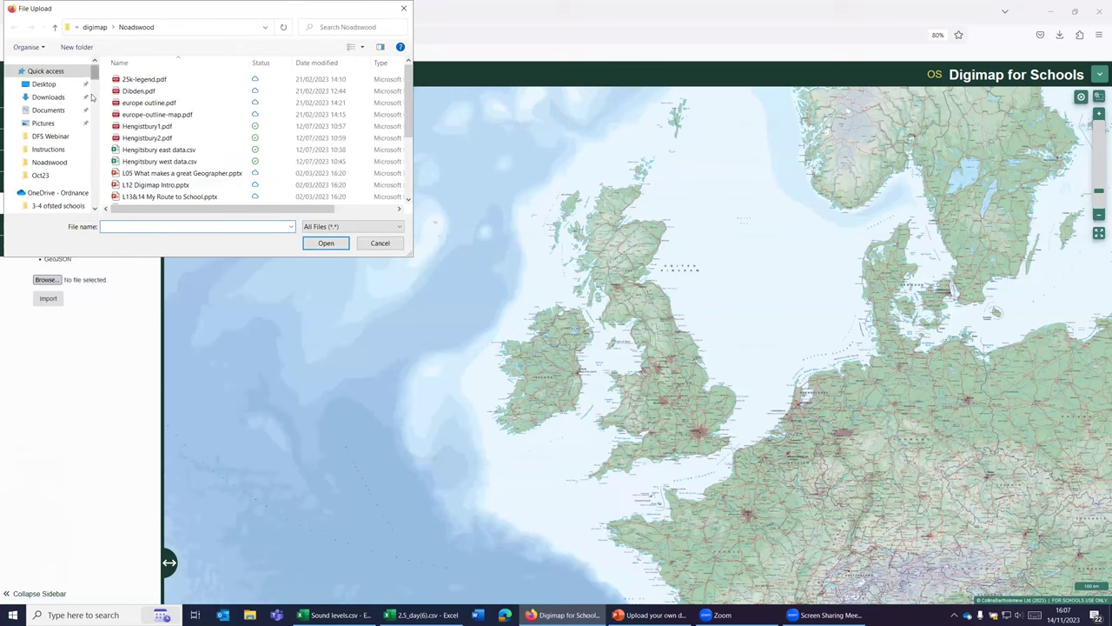
pyautogui.click(92, 117)
pyautogui.scroll(1, 91, 116)
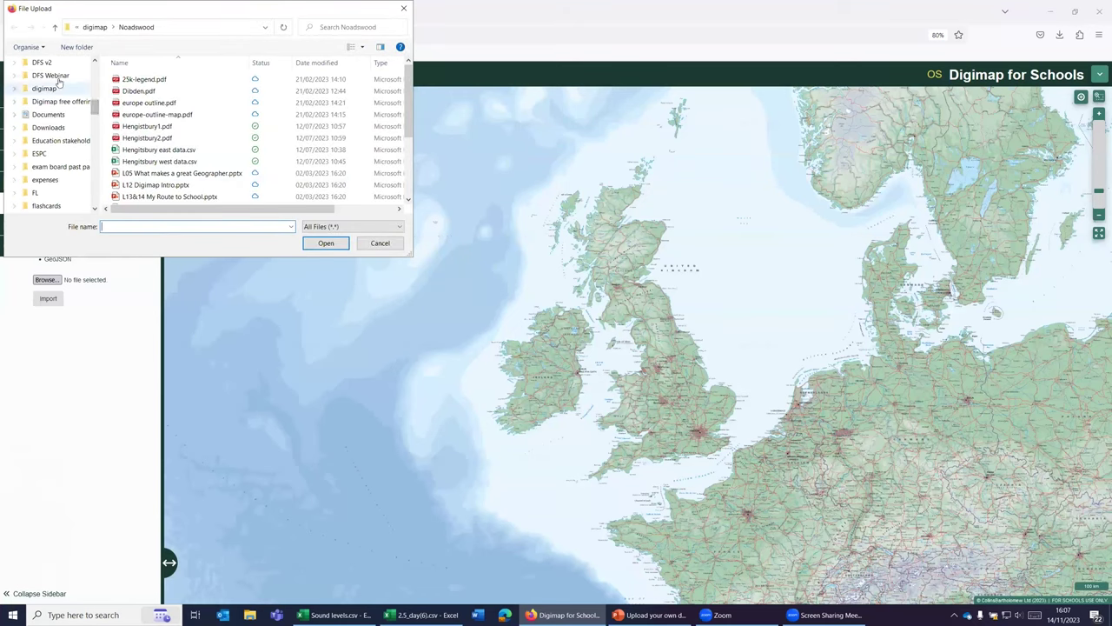
pyautogui.click(57, 84)
pyautogui.click(407, 112)
pyautogui.scroll(-3, 375, 152)
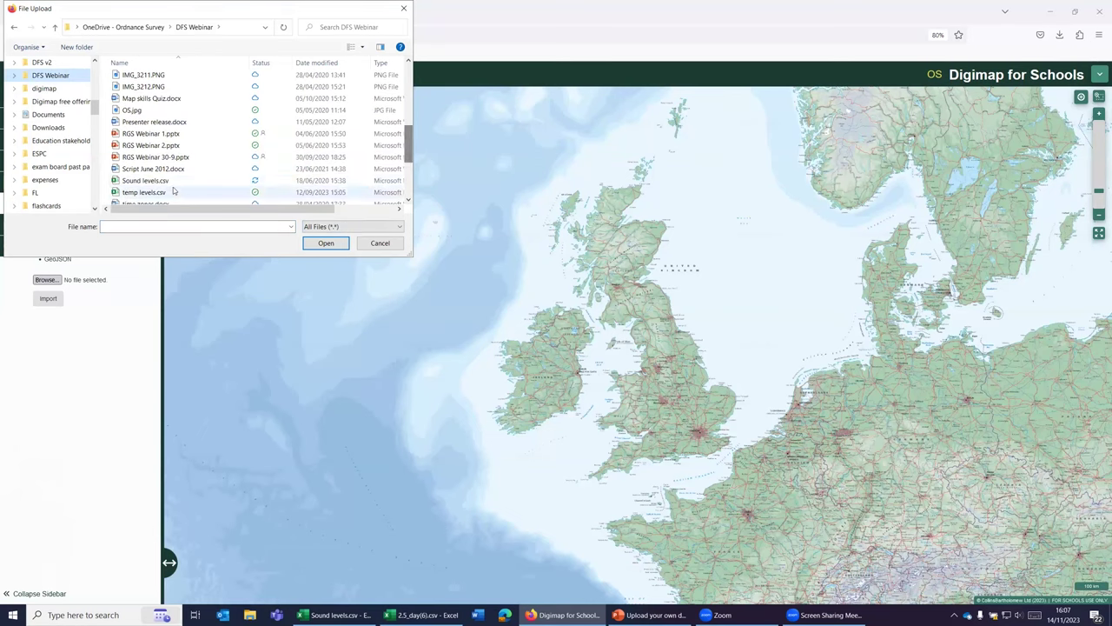
pyautogui.click(172, 181)
pyautogui.click(326, 244)
pyautogui.click(48, 298)
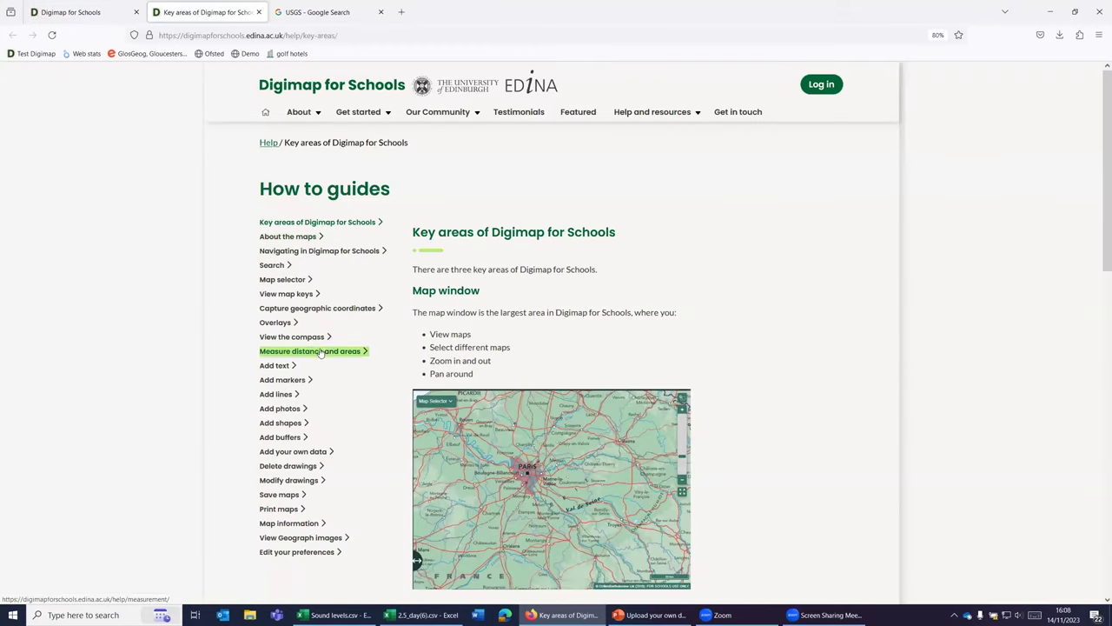
# Open the Add your own data guide and scroll to its Create CSV file column requirements
pyautogui.click(304, 452)
pyautogui.scroll(-2, 589, 268)
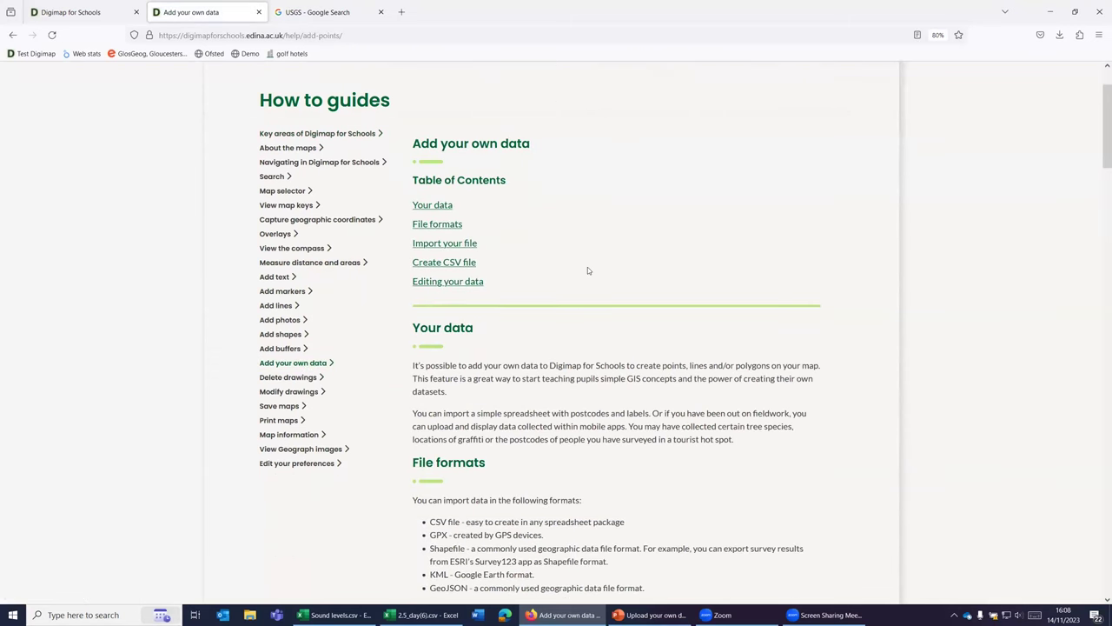
pyautogui.scroll(-5, 587, 270)
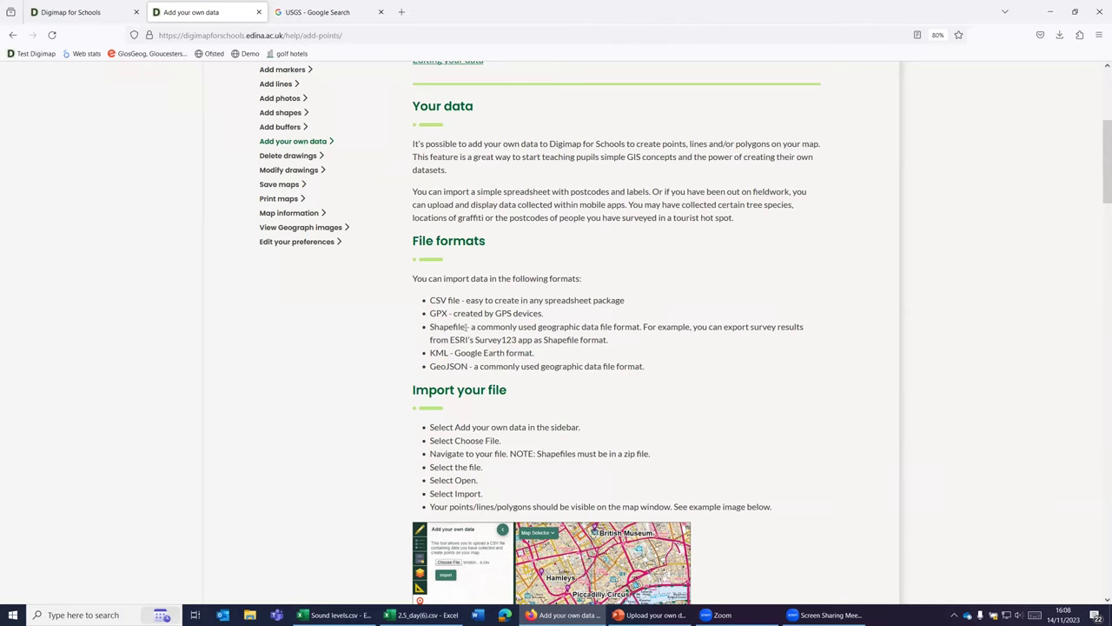
pyautogui.scroll(-3, 417, 301)
pyautogui.scroll(-5, 530, 259)
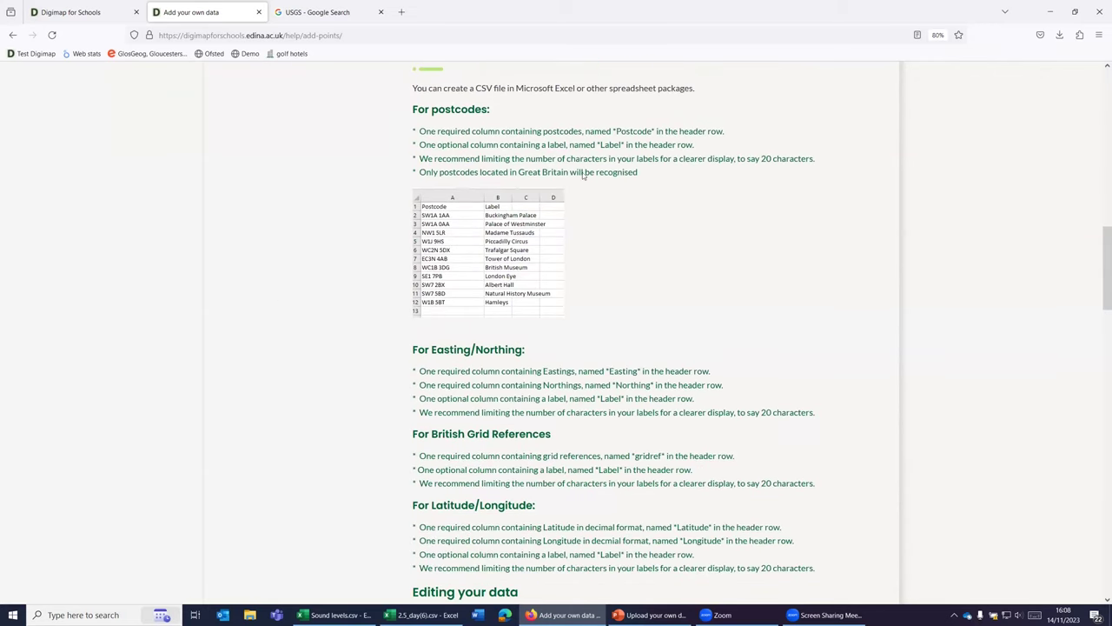
pyautogui.scroll(-2, 464, 372)
pyautogui.scroll(-3, 408, 314)
pyautogui.scroll(4, 409, 315)
pyautogui.scroll(2, 416, 313)
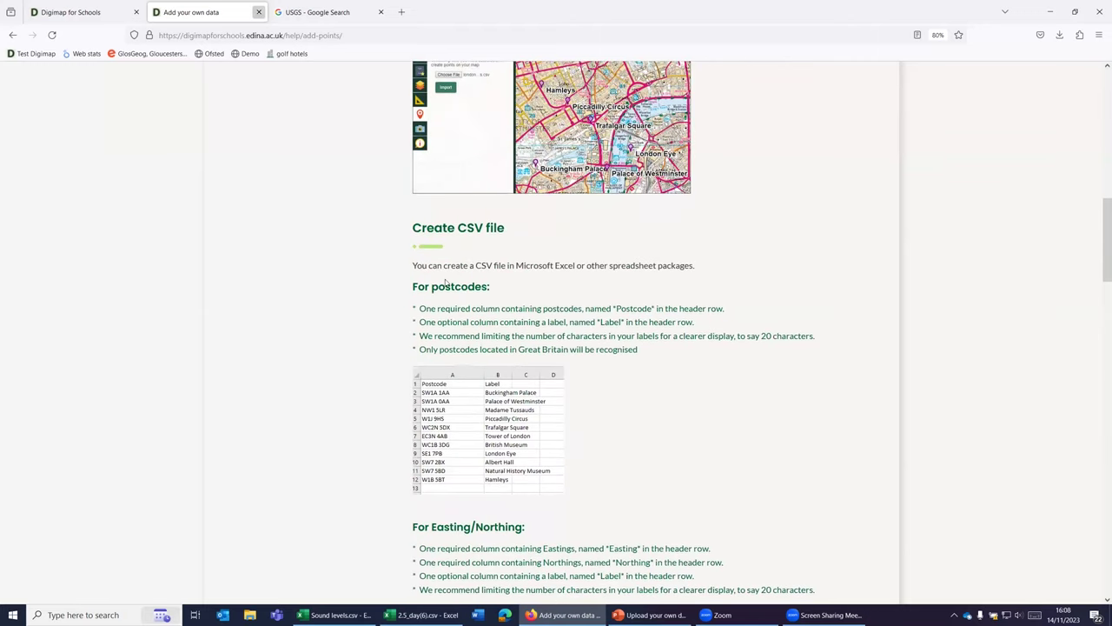
# Load the Avon Beach CSV demo map from Saved maps > Secondary, then reset with Start again
pyautogui.click(259, 13)
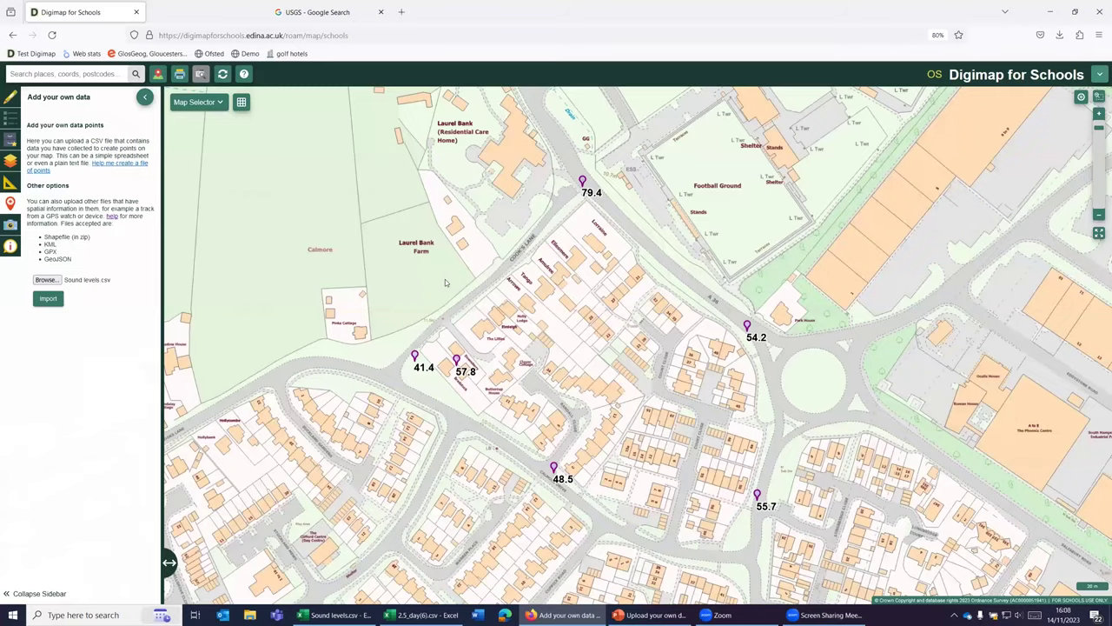
pyautogui.click(144, 98)
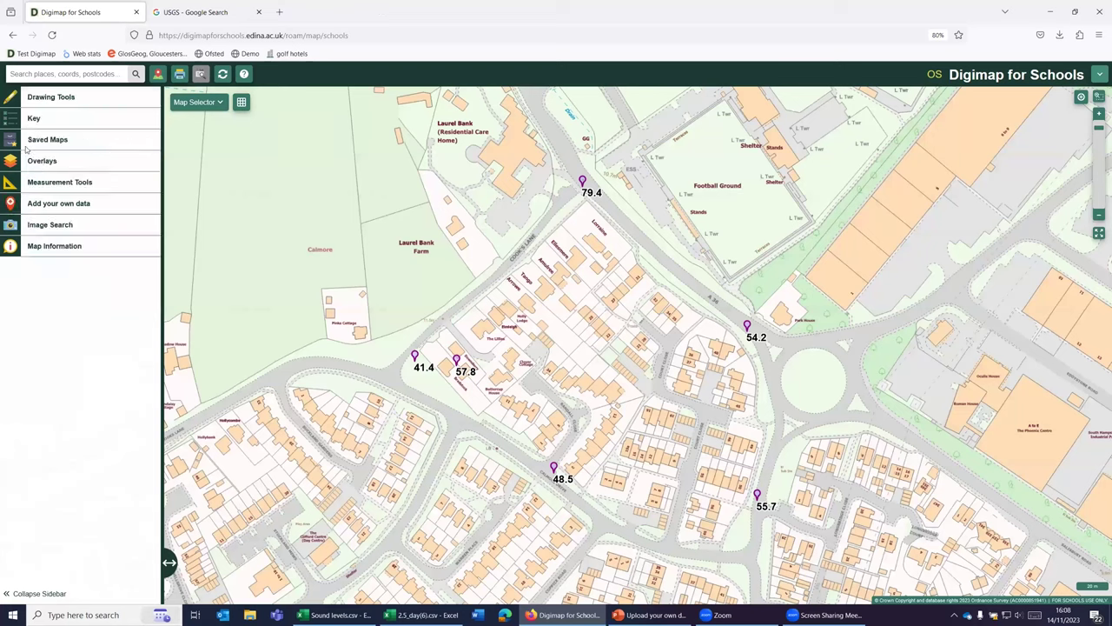
pyautogui.click(47, 139)
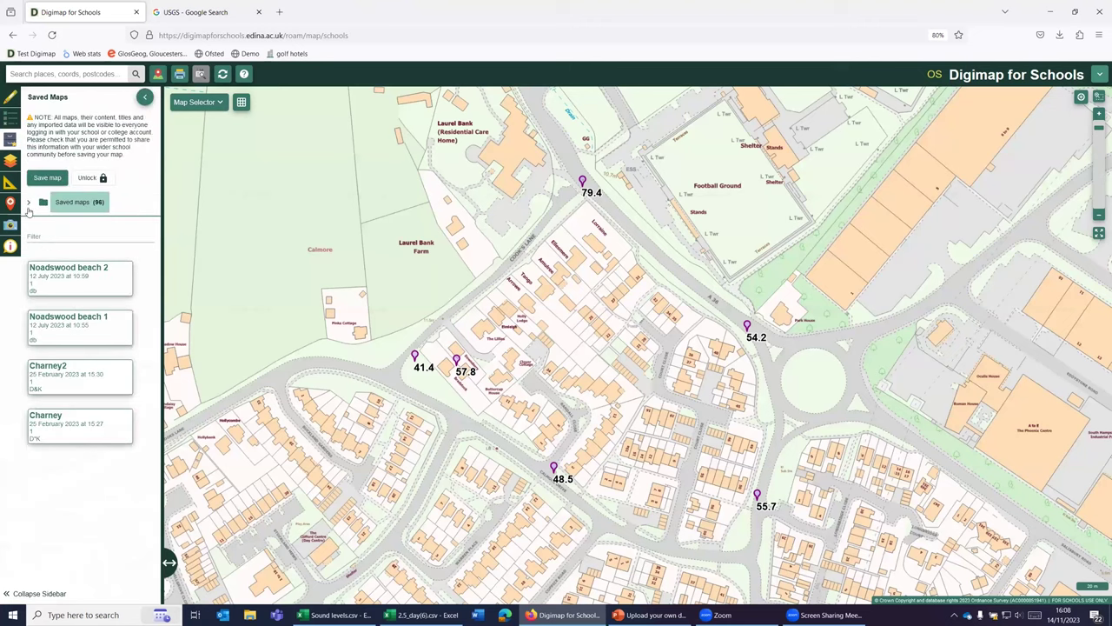
pyautogui.click(37, 224)
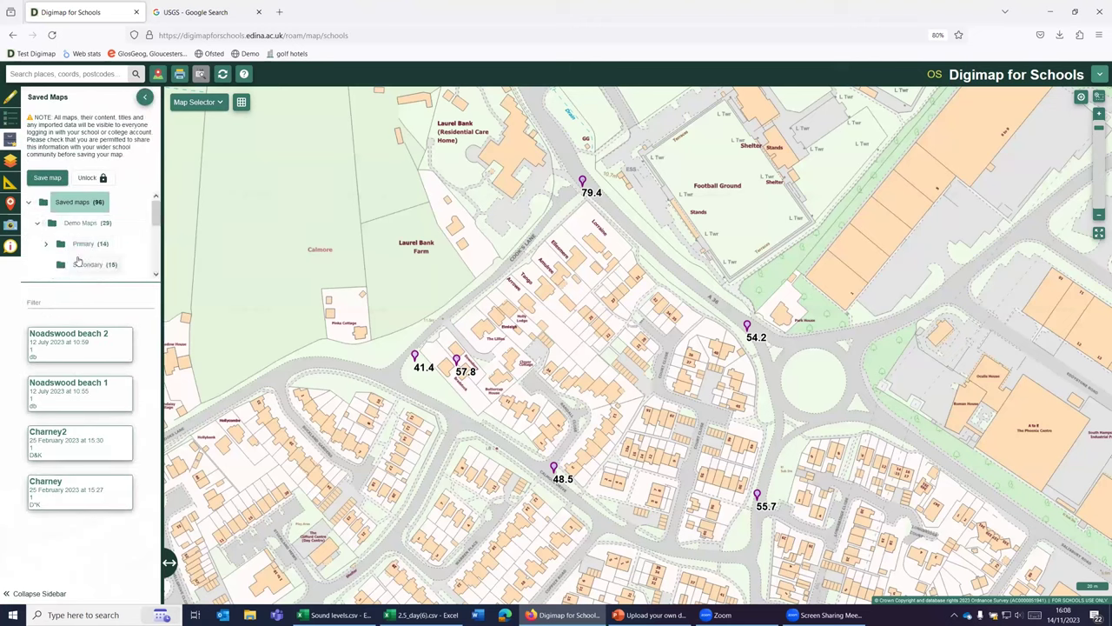
pyautogui.click(80, 265)
pyautogui.scroll(-5, 61, 458)
pyautogui.scroll(-3, 61, 462)
pyautogui.click(92, 469)
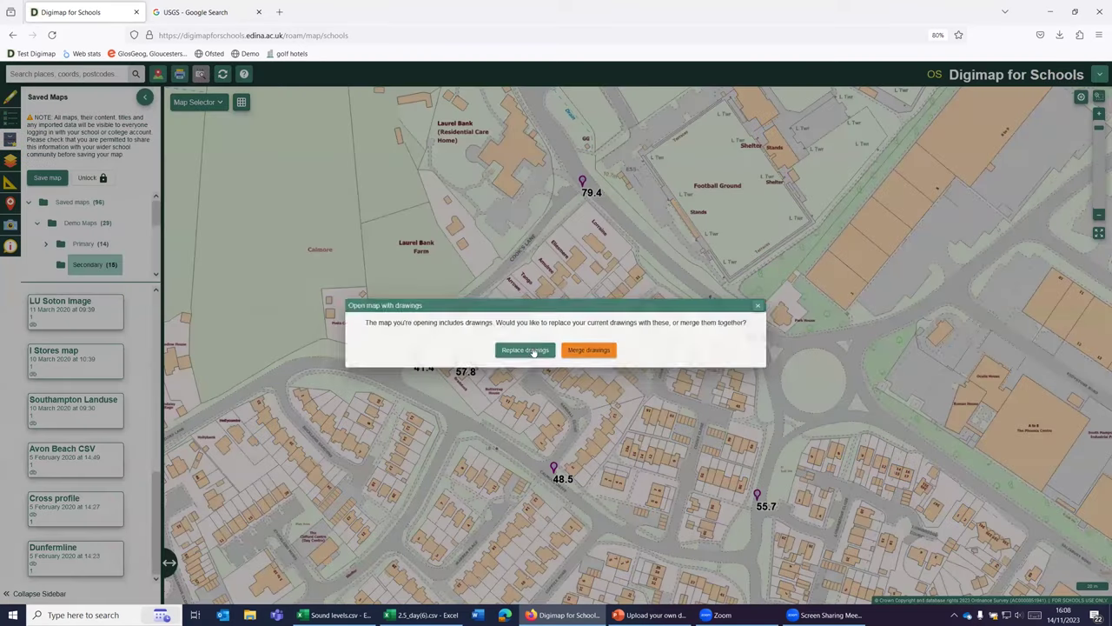
pyautogui.click(534, 350)
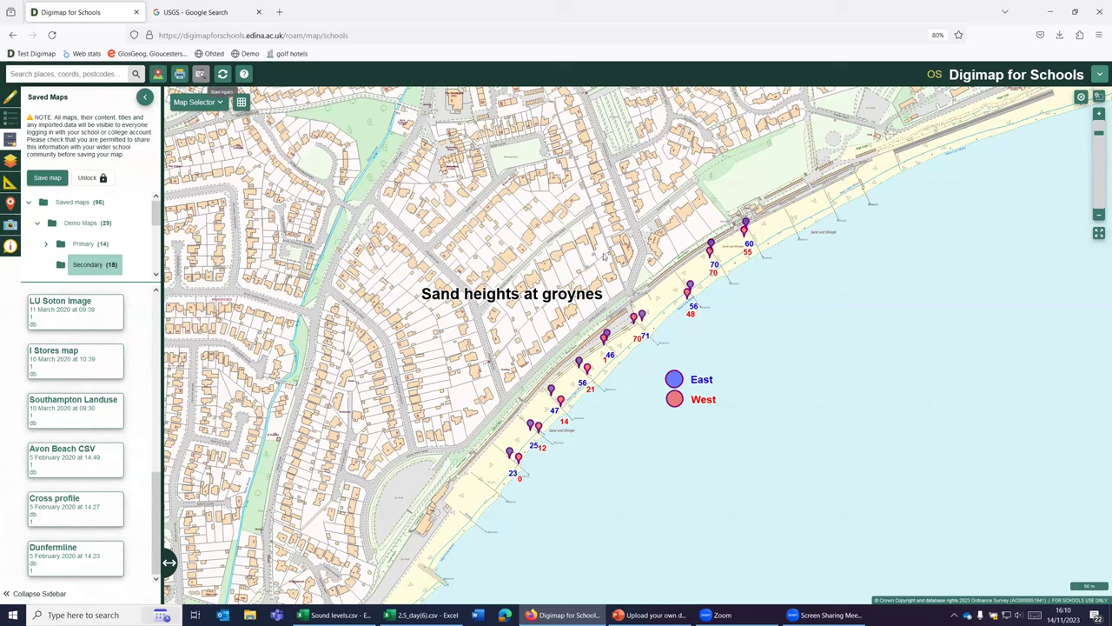
pyautogui.click(223, 78)
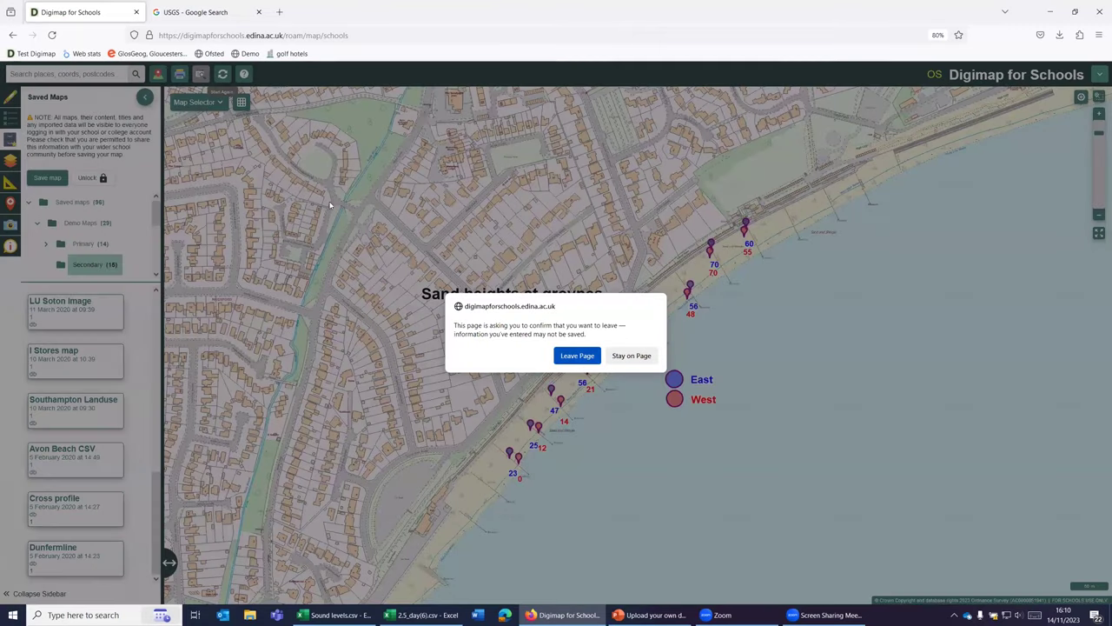
pyautogui.press('Return')
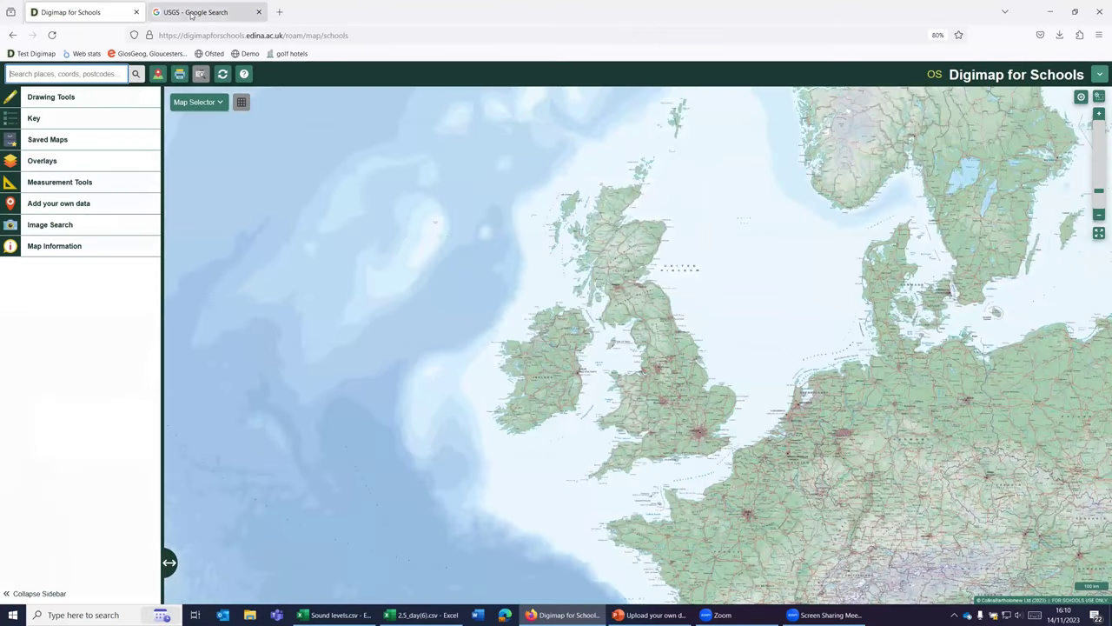
# Open the USGS Latest Earthquakes page from the USGS Google search results
pyautogui.click(191, 12)
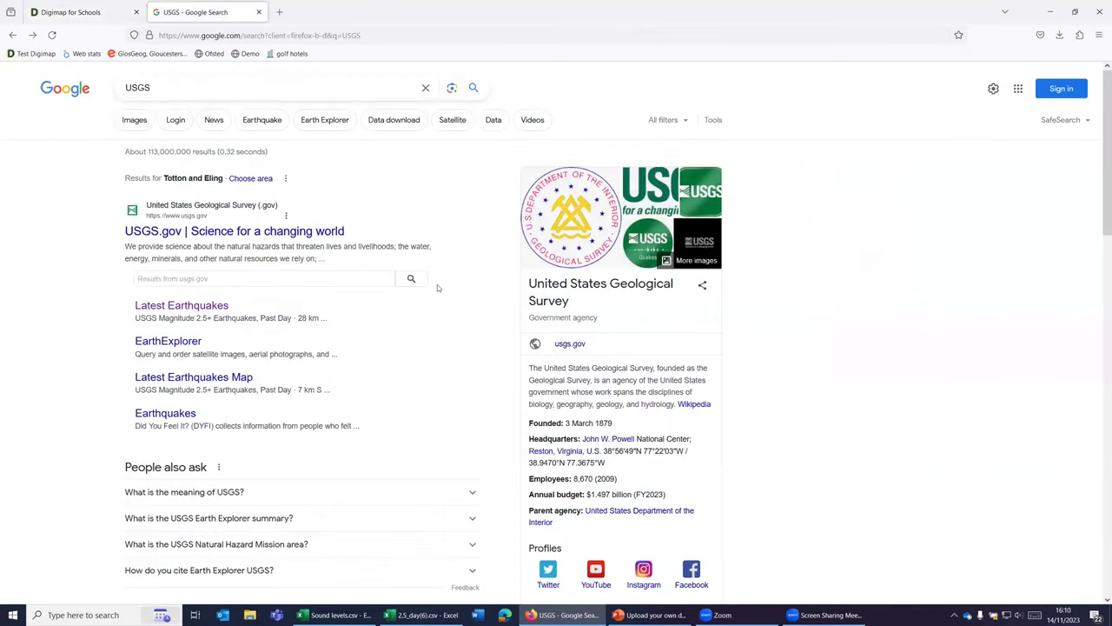
pyautogui.click(180, 306)
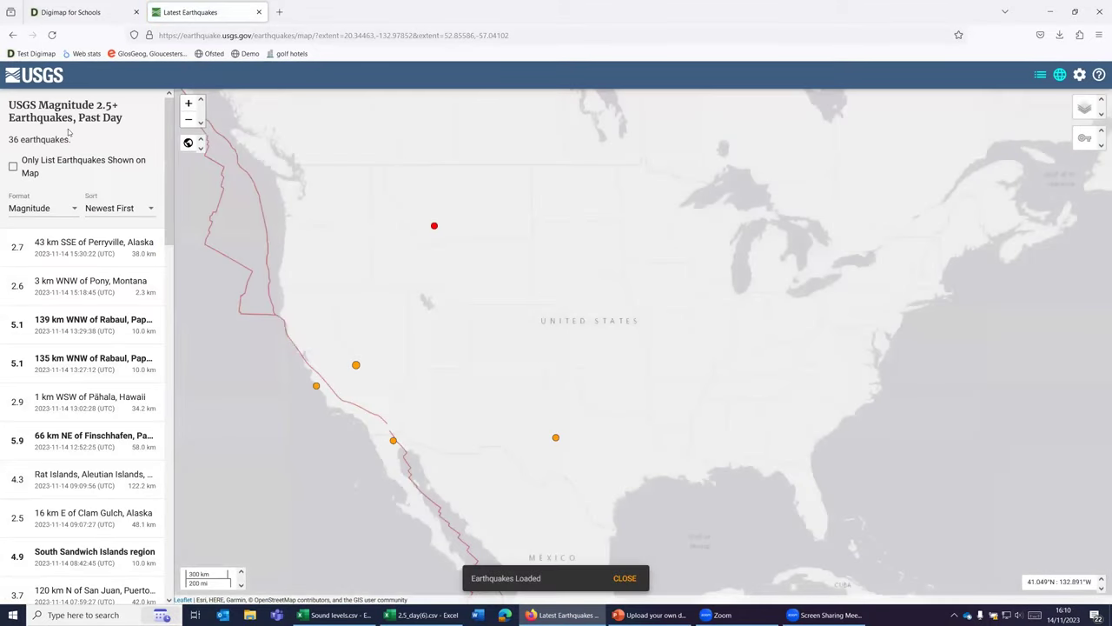
# Zoom the earthquake map out two levels and pan to centre the Pacific Ocean
pyautogui.click(187, 120)
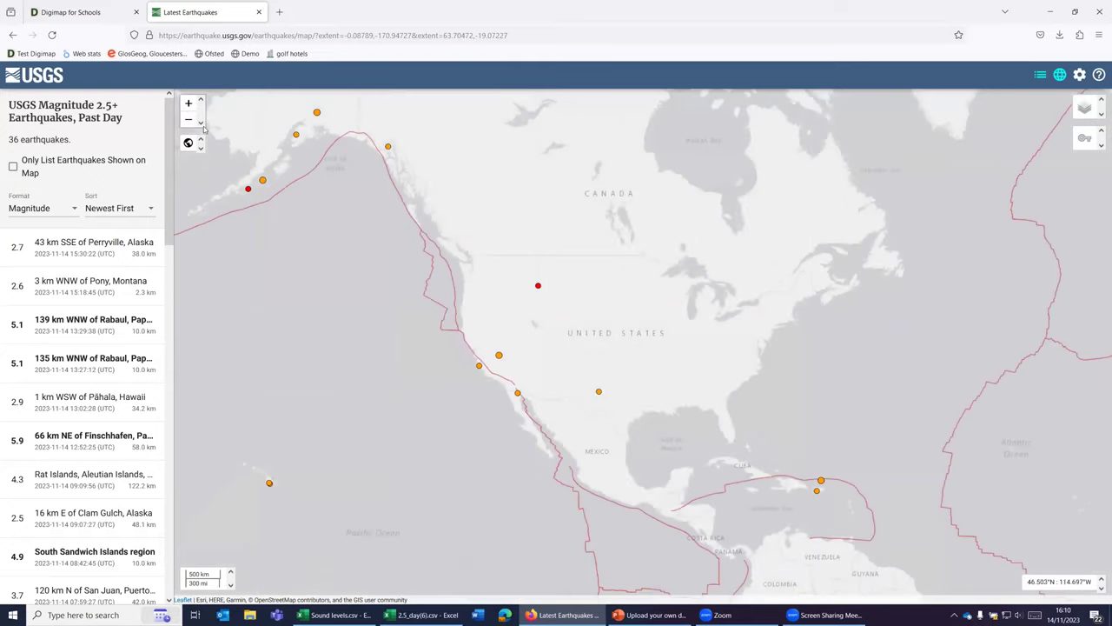
pyautogui.click(188, 120)
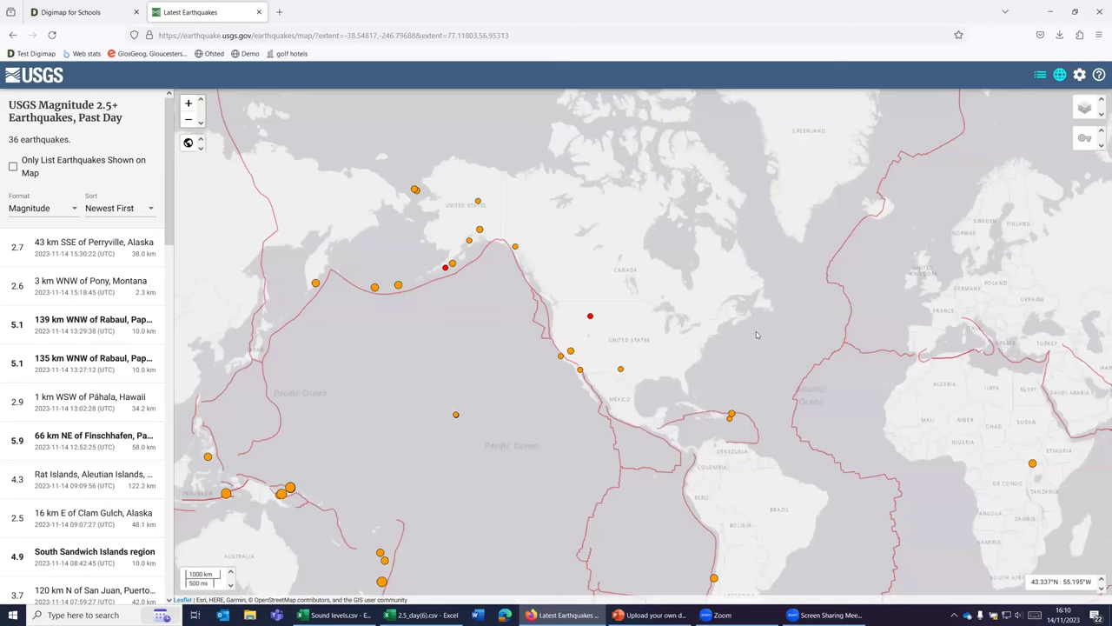
pyautogui.moveTo(727, 324); pyautogui.dragTo(757, 303)
pyautogui.moveTo(589, 319); pyautogui.dragTo(736, 315)
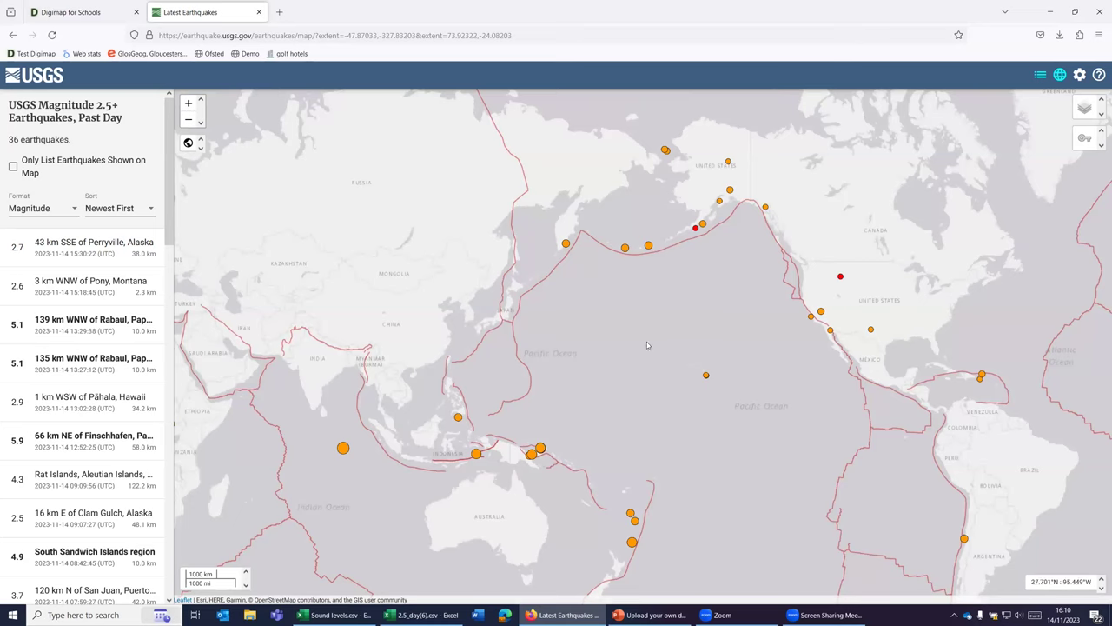
pyautogui.moveTo(649, 339); pyautogui.dragTo(589, 334)
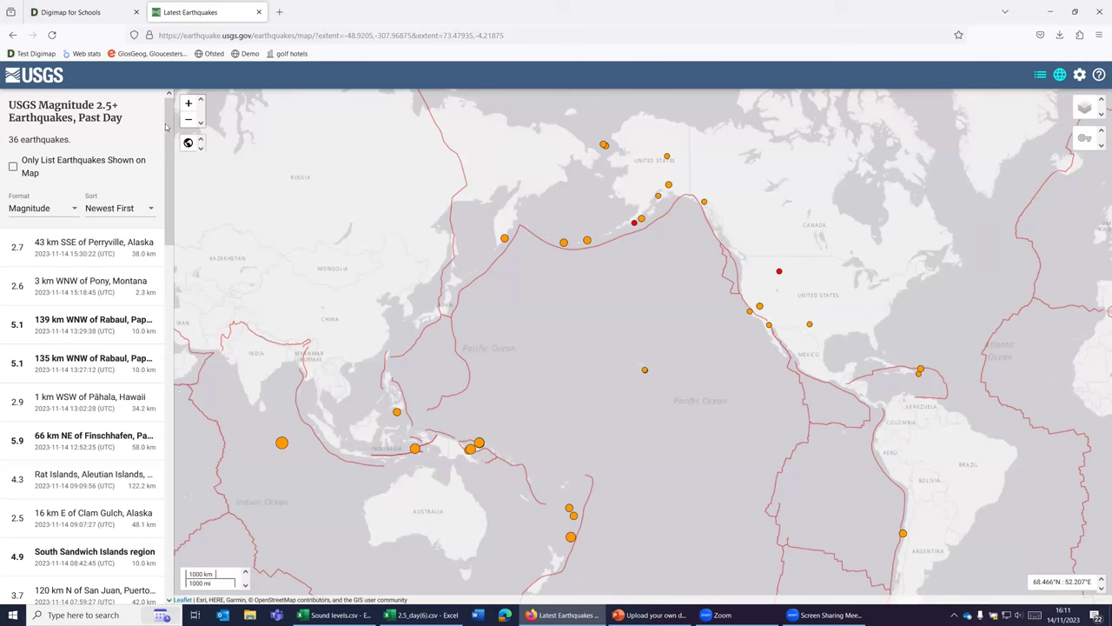
# Download the past day's earthquake list as a CSV and bring it up in Excel
pyautogui.moveTo(168, 127); pyautogui.dragTo(113, 607)
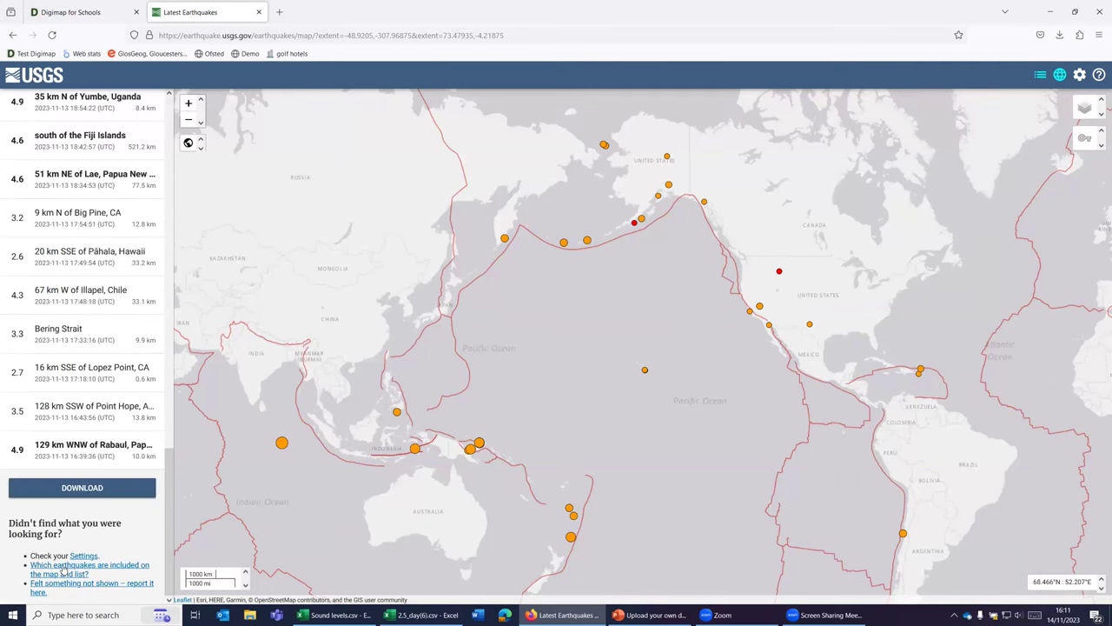
pyautogui.click(90, 490)
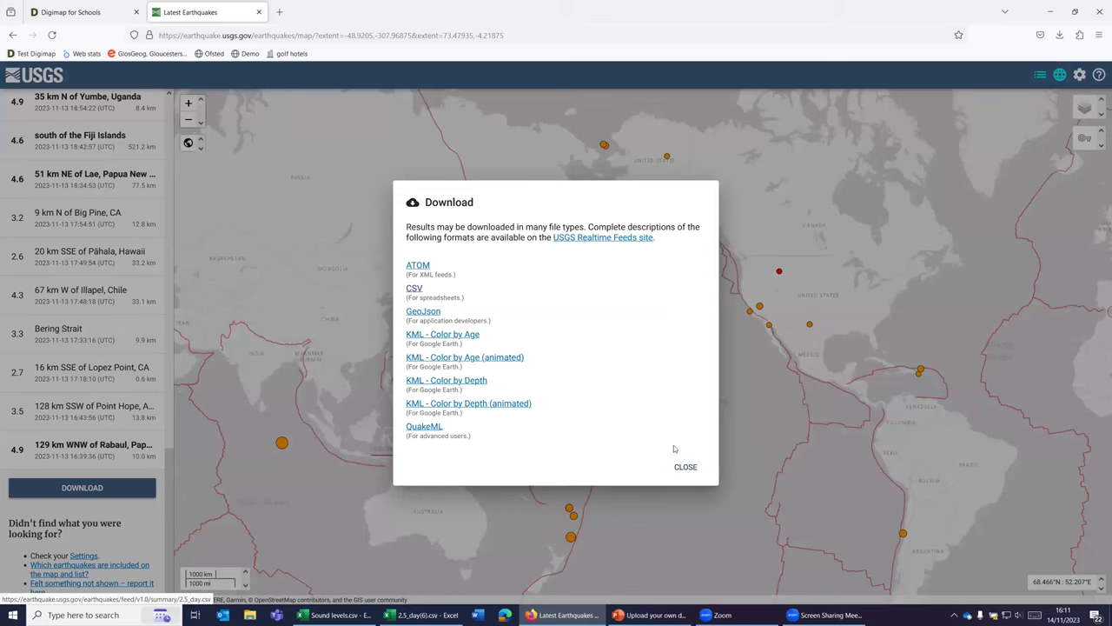
pyautogui.click(271, 478)
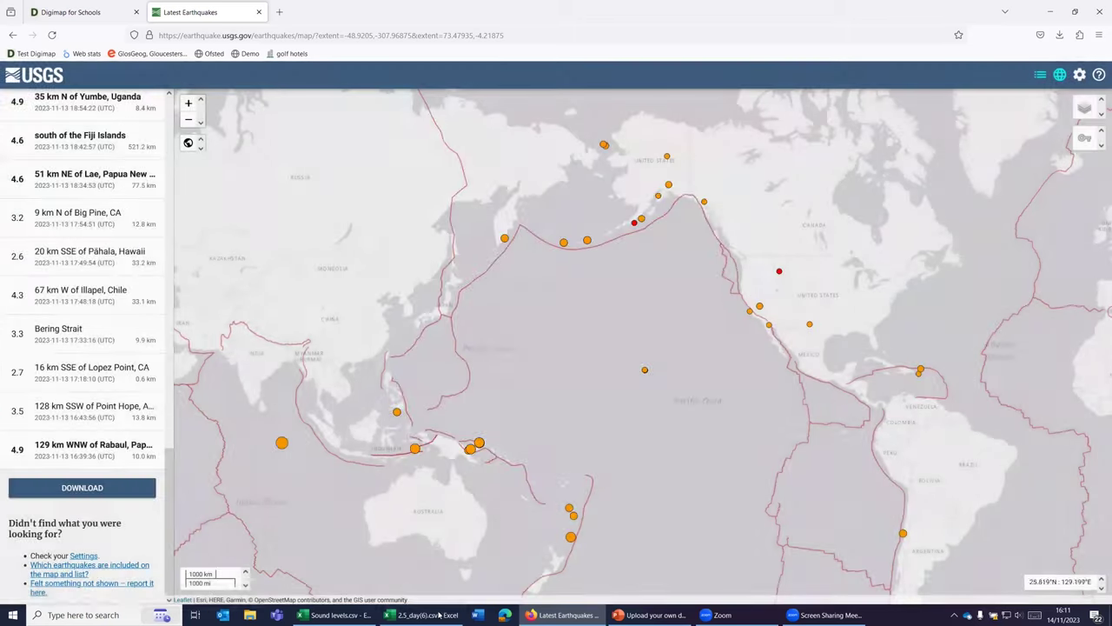
# Autofit columns M and L, then select the latitude and longitude columns B–C
pyautogui.click(423, 614)
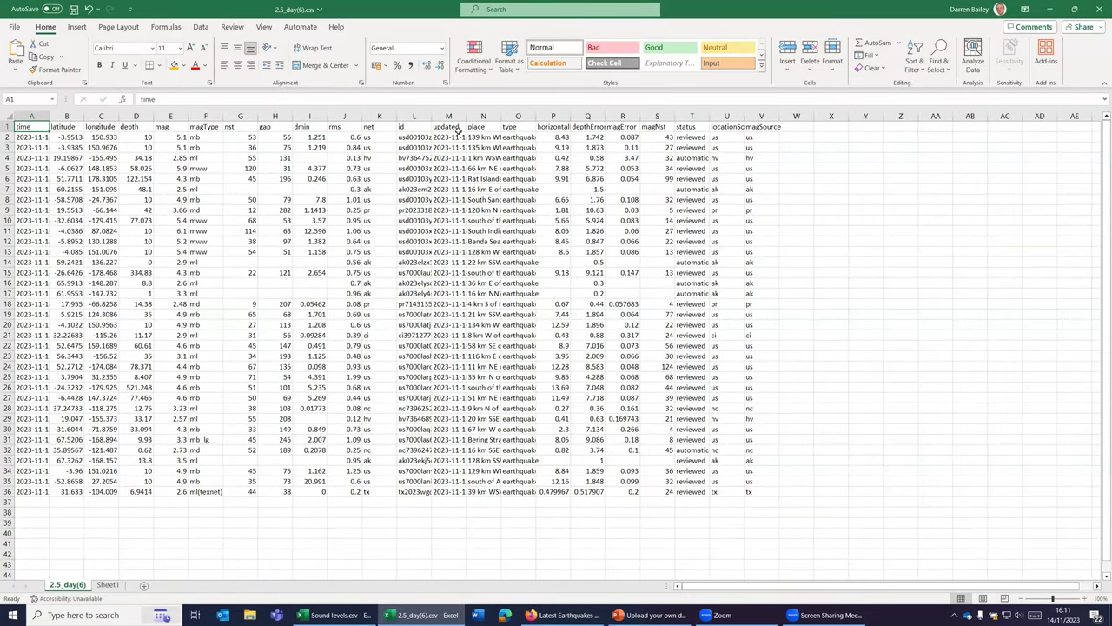
pyautogui.doubleClick(465, 116)
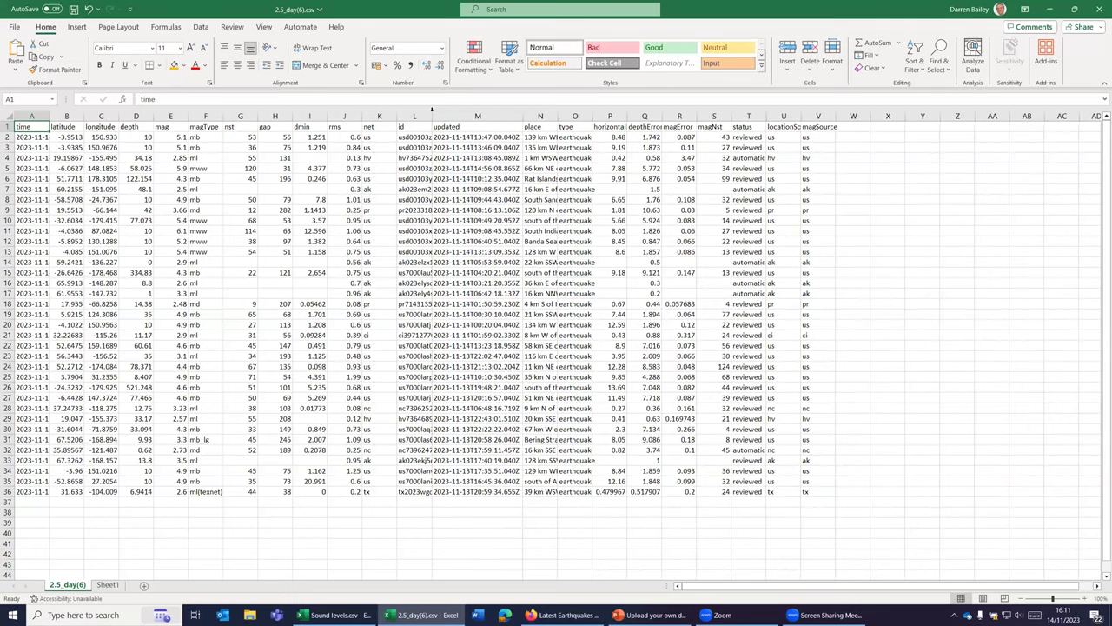
pyautogui.doubleClick(431, 116)
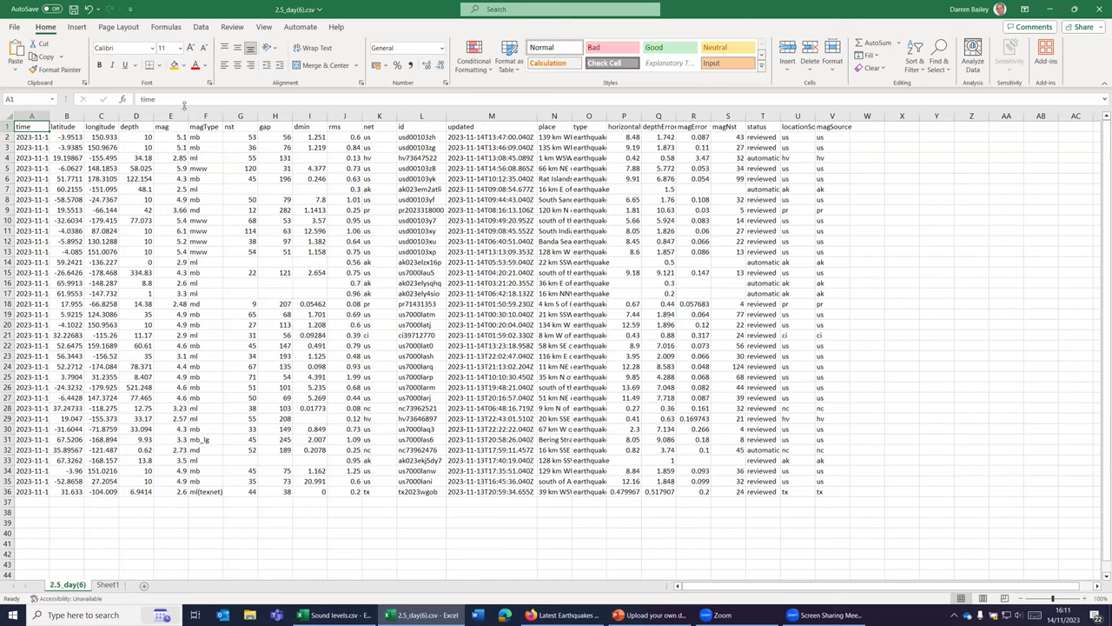
pyautogui.click(68, 116)
pyautogui.moveTo(68, 116); pyautogui.dragTo(102, 126)
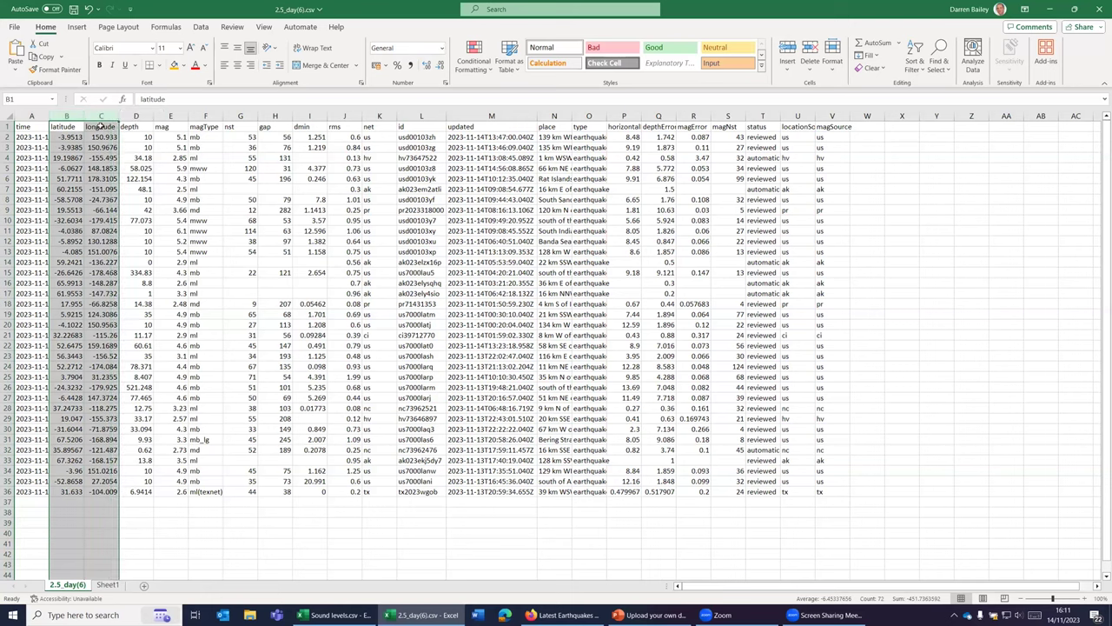
# Copy the latitude, longitude and mag columns (B, C, E) into Sheet1 starting at A1
pyautogui.keyDown('ctrl'); pyautogui.click(176, 116); pyautogui.keyUp('ctrl')
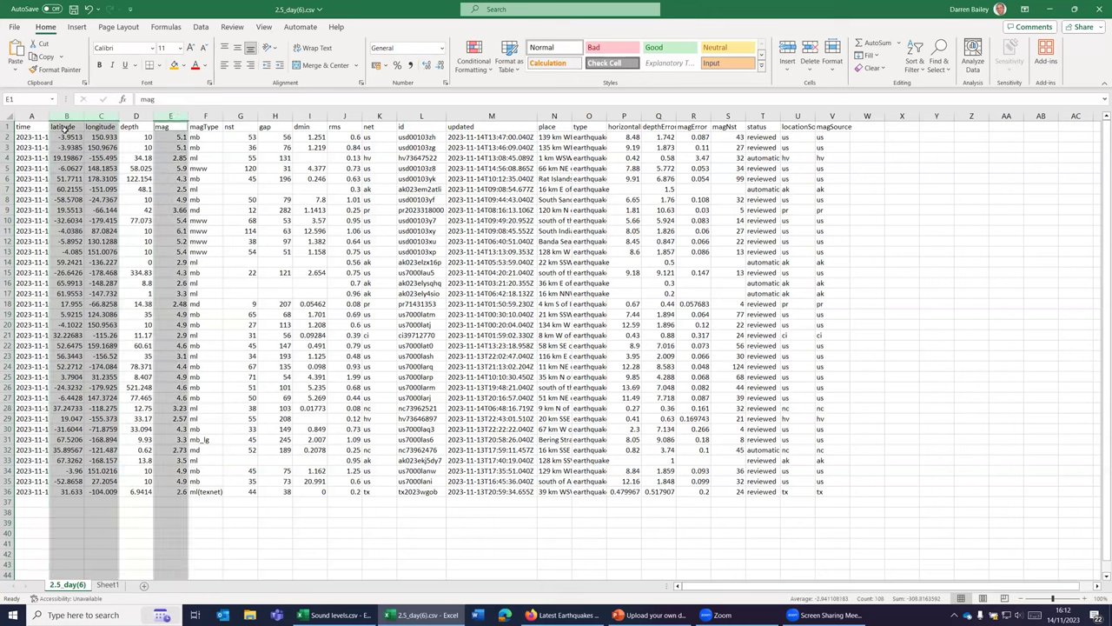
pyautogui.rightClick(106, 140)
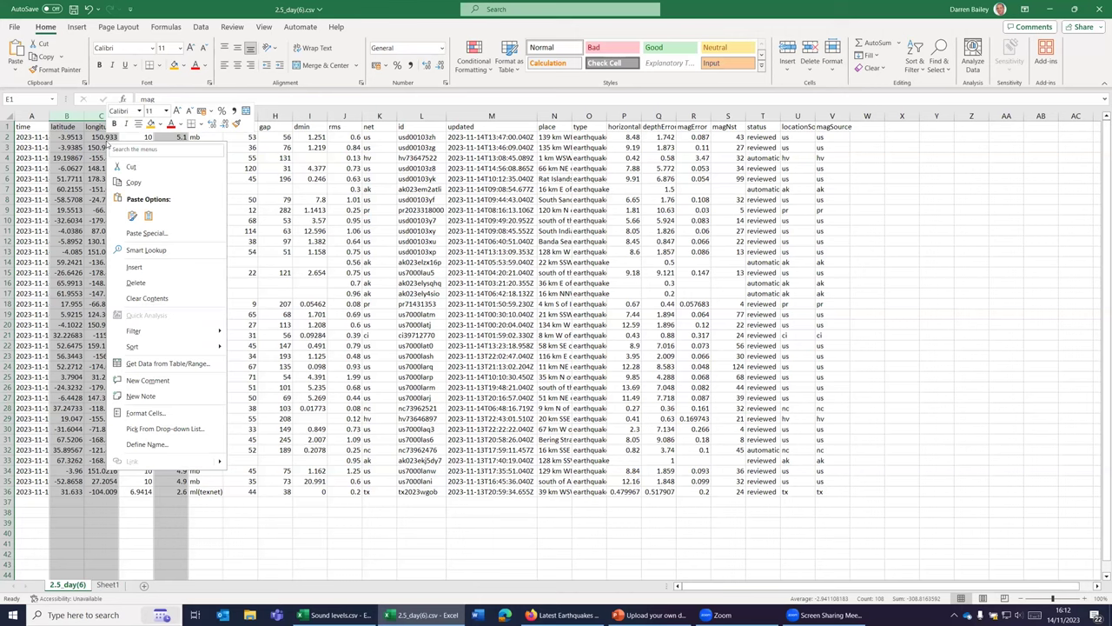
pyautogui.click(130, 182)
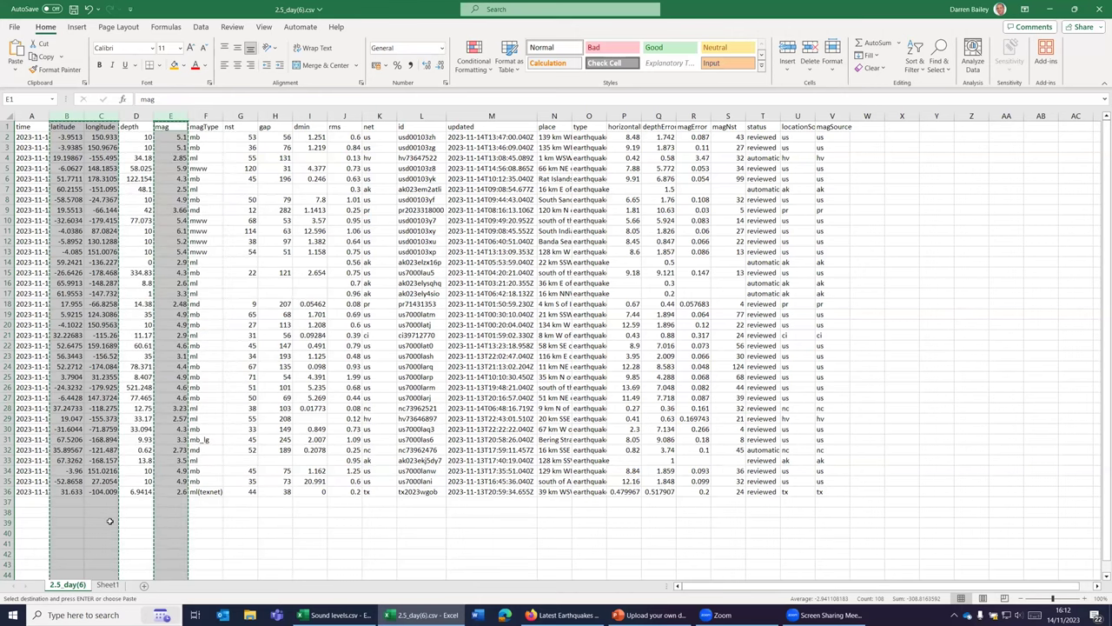
pyautogui.click(107, 585)
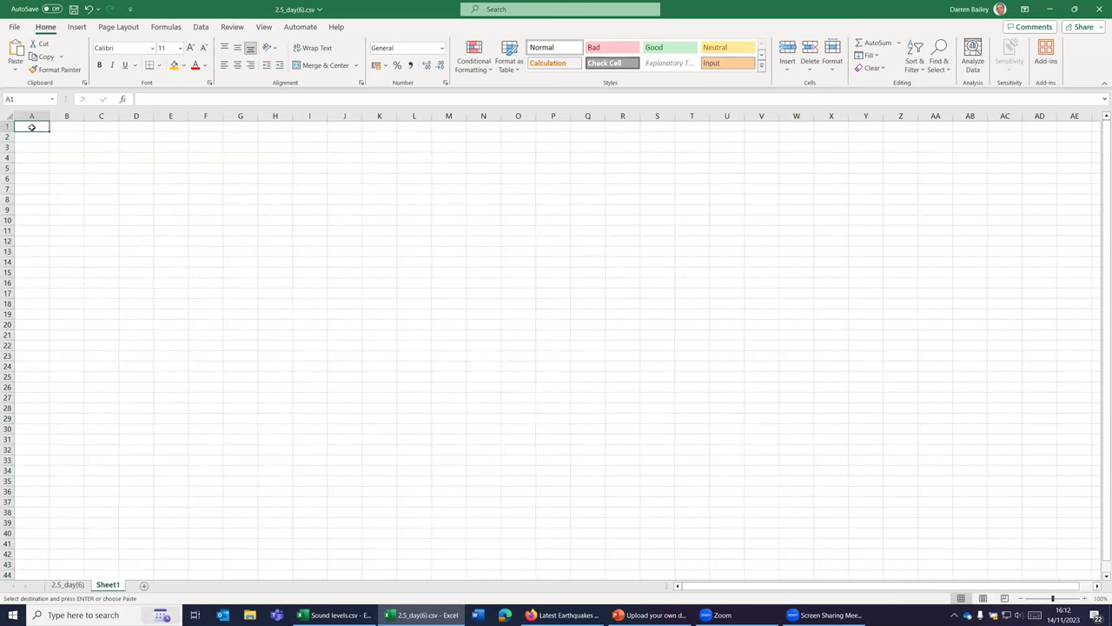
pyautogui.rightClick(32, 127)
pyautogui.click(59, 204)
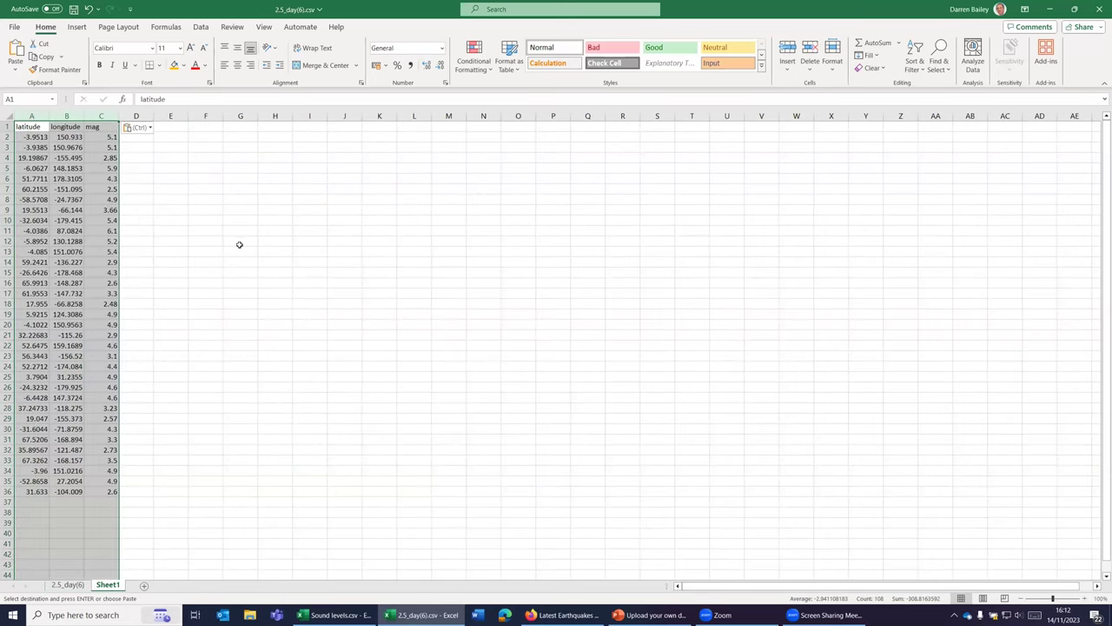
pyautogui.click(155, 219)
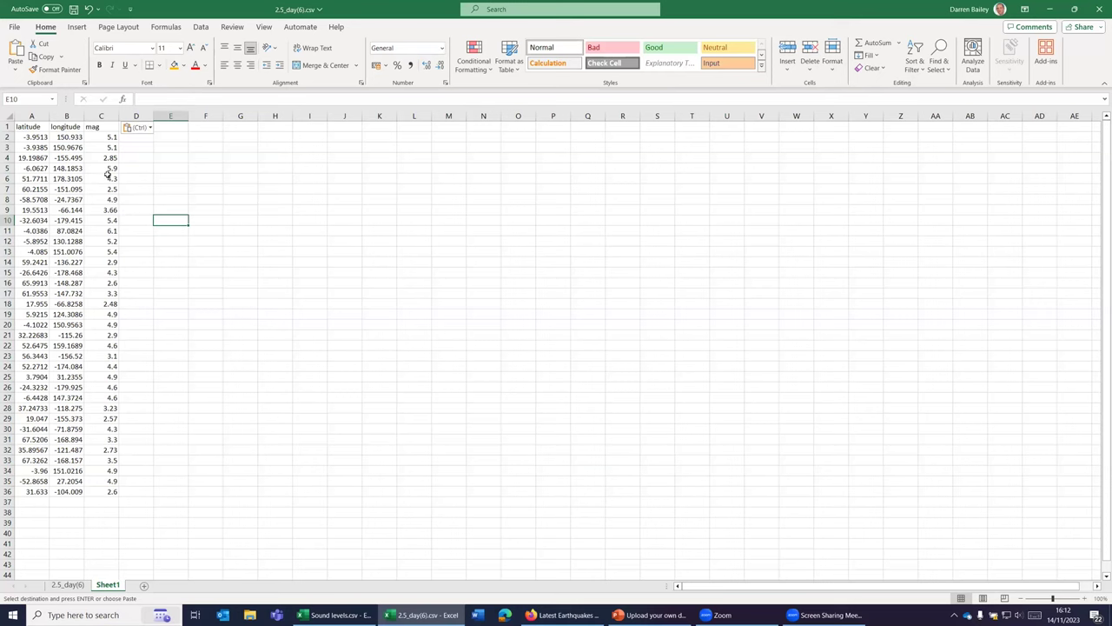
# Rename the C1 header from mag to 'label'
pyautogui.click(103, 128)
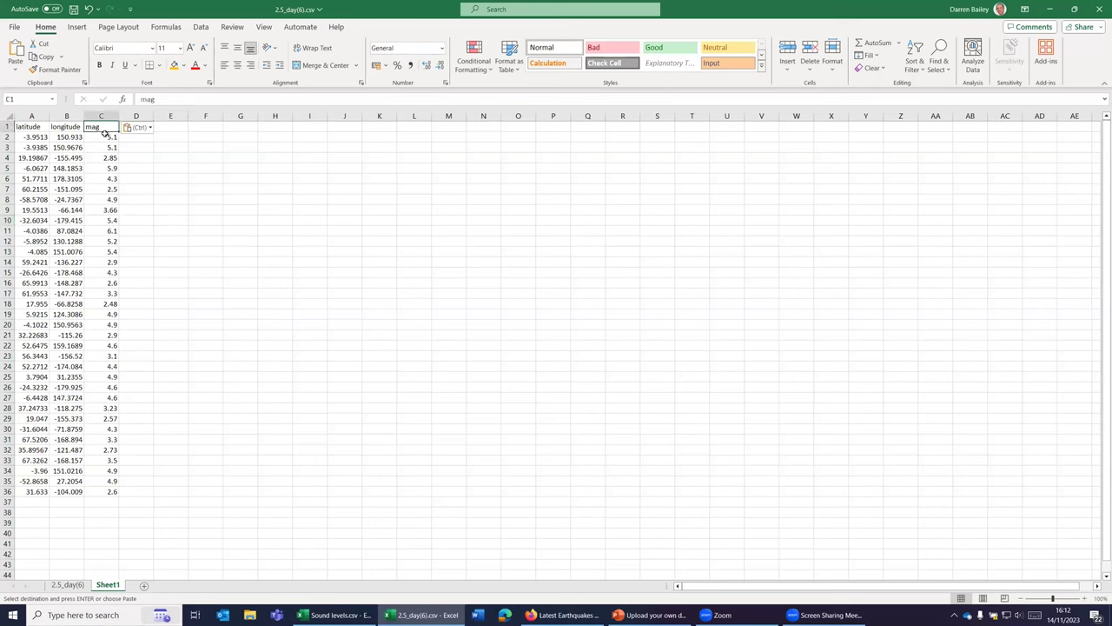
pyautogui.write('label')
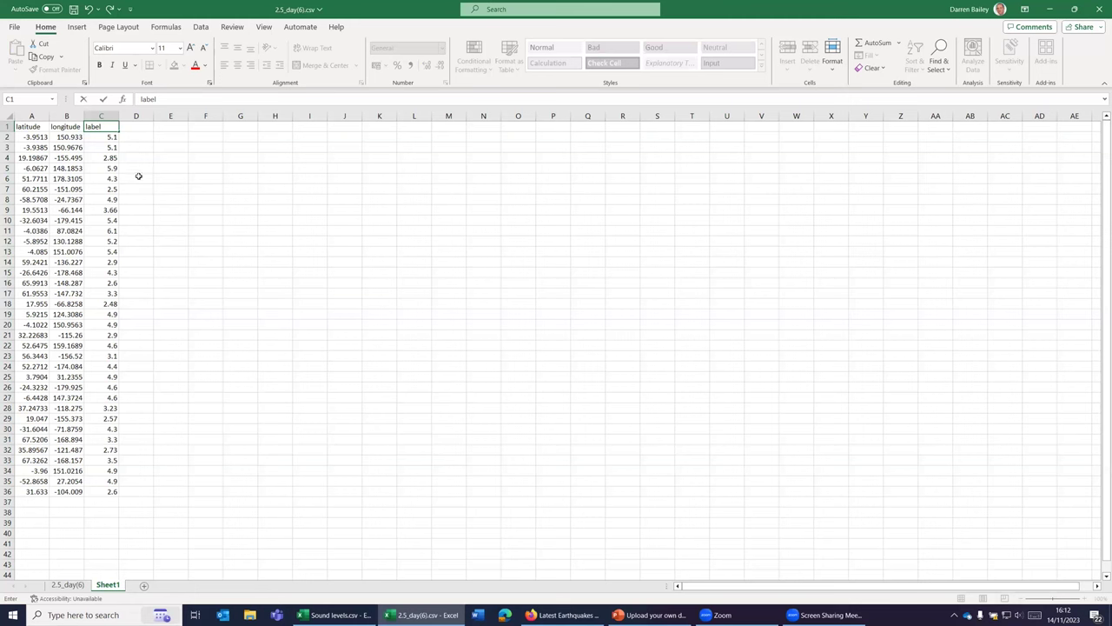
pyautogui.click(138, 177)
pyautogui.click(101, 129)
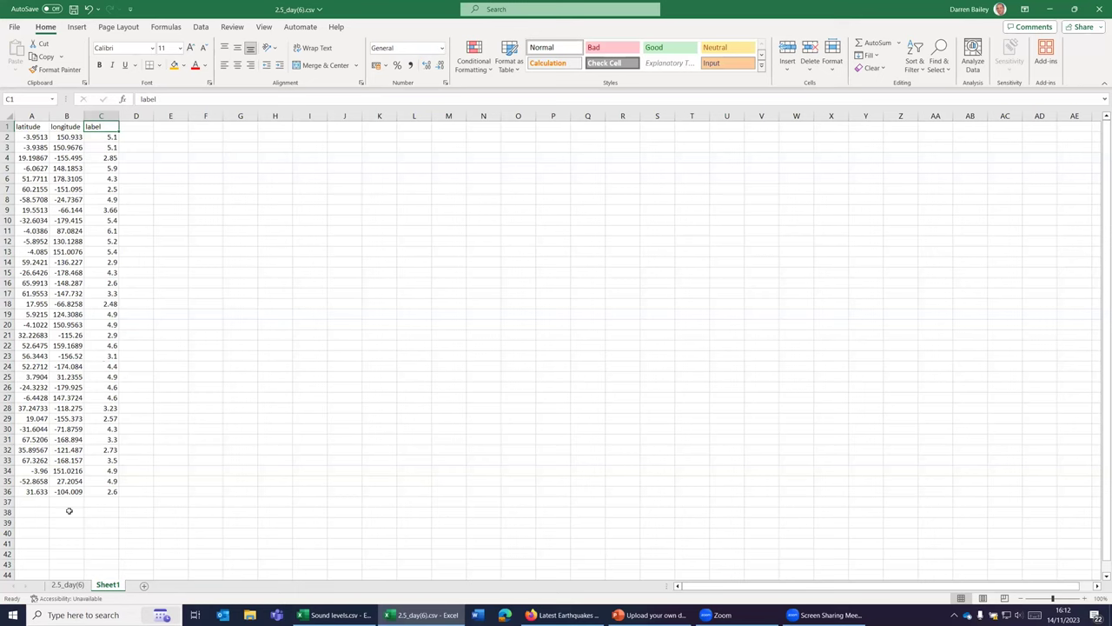
# Delete the original 2.5_day(6) sheet, leaving only Sheet1
pyautogui.rightClick(76, 588)
pyautogui.click(96, 433)
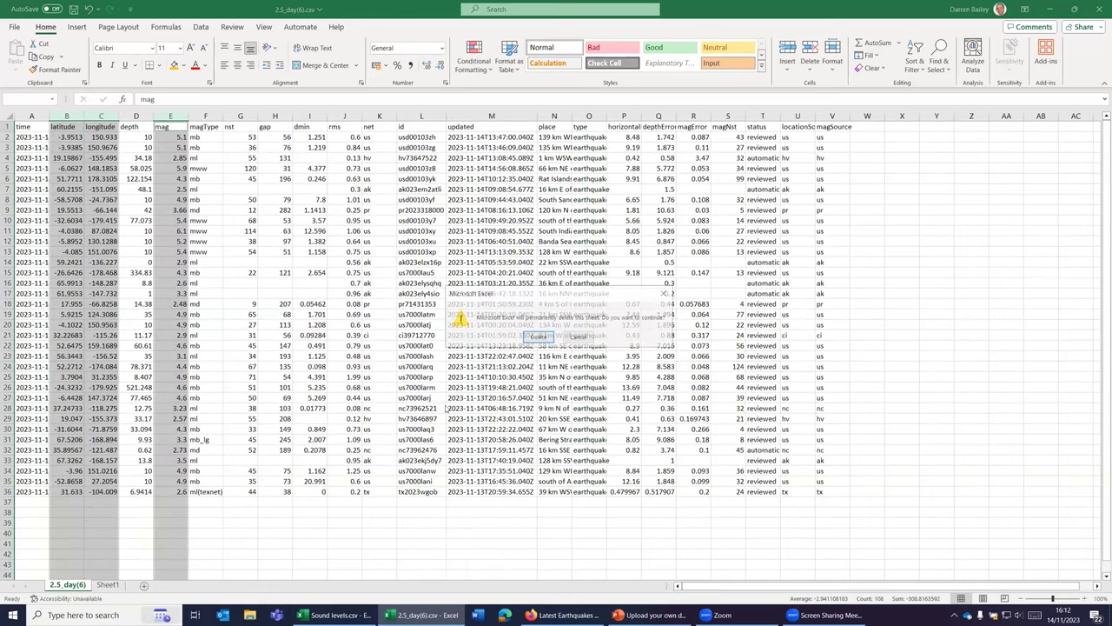
pyautogui.click(539, 337)
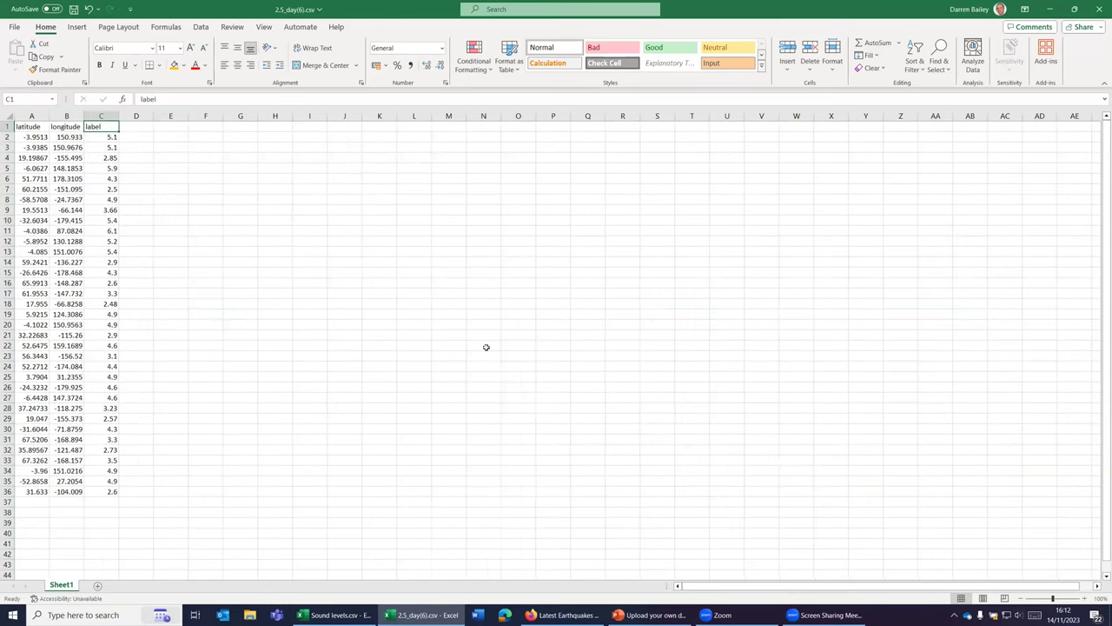
pyautogui.click(278, 417)
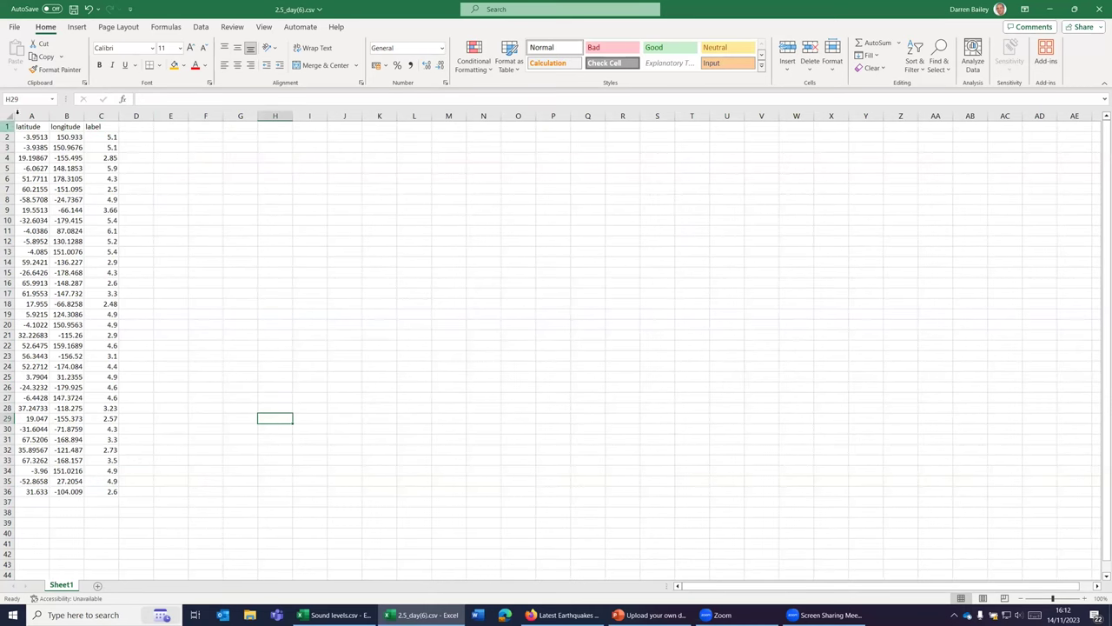
# Save to the Desktop as CSV (Comma delimited) 2.5_day1411.csv, then return to the Digimap map
pyautogui.click(14, 27)
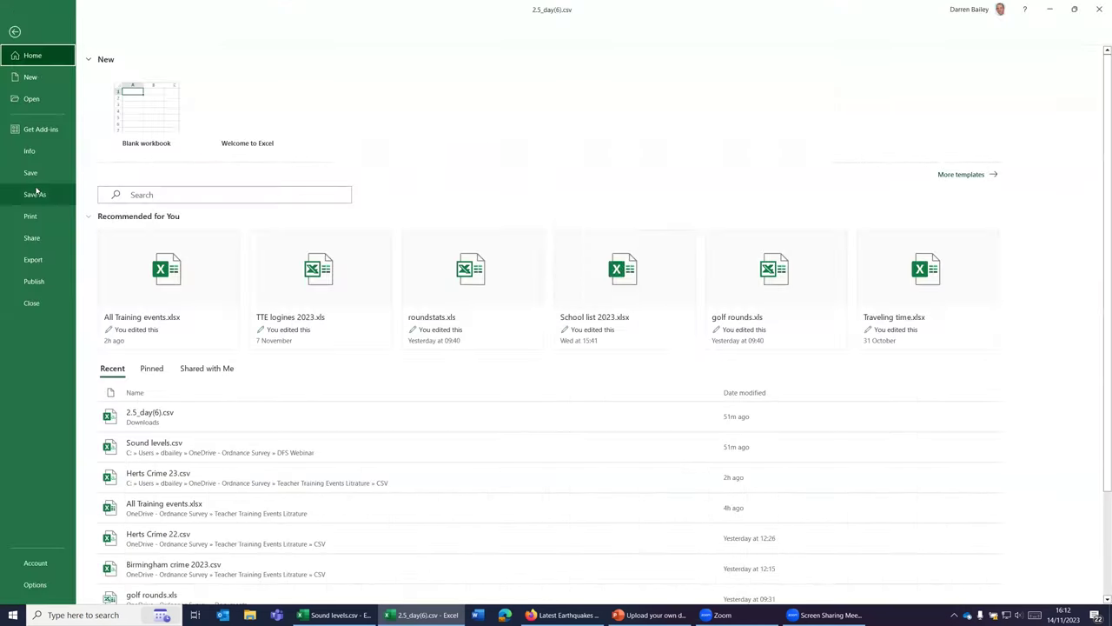
pyautogui.click(34, 194)
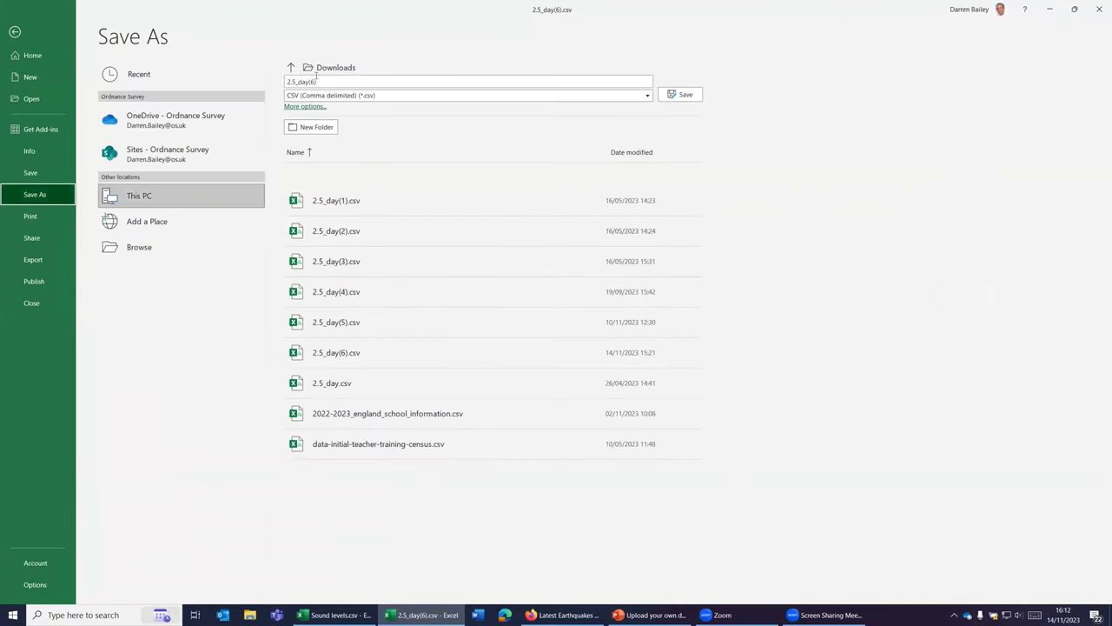
pyautogui.click(143, 251)
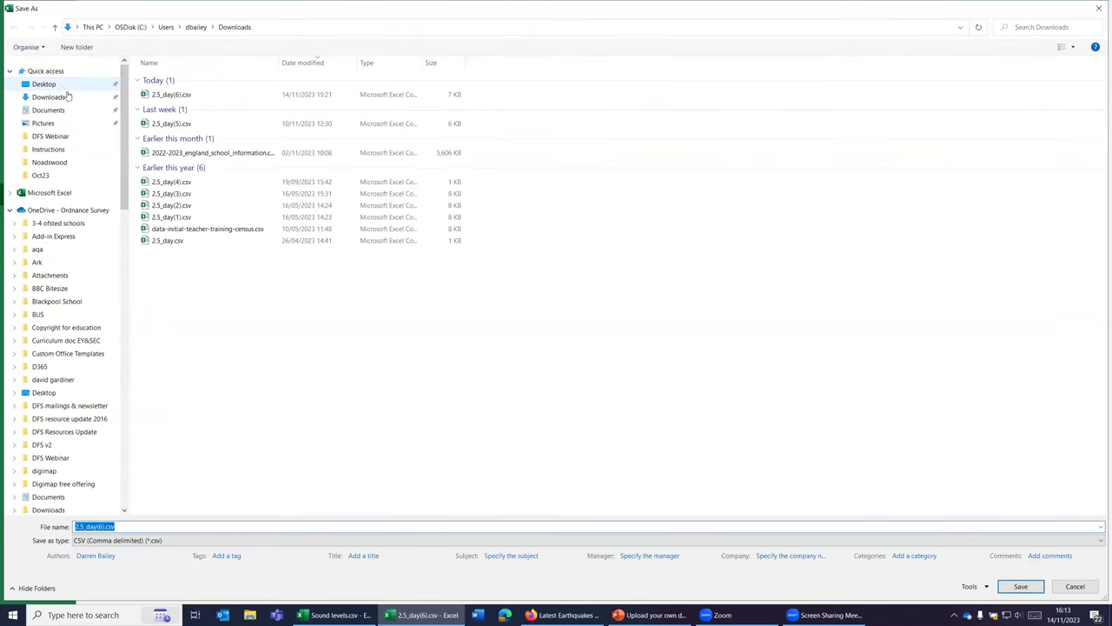
pyautogui.click(339, 388)
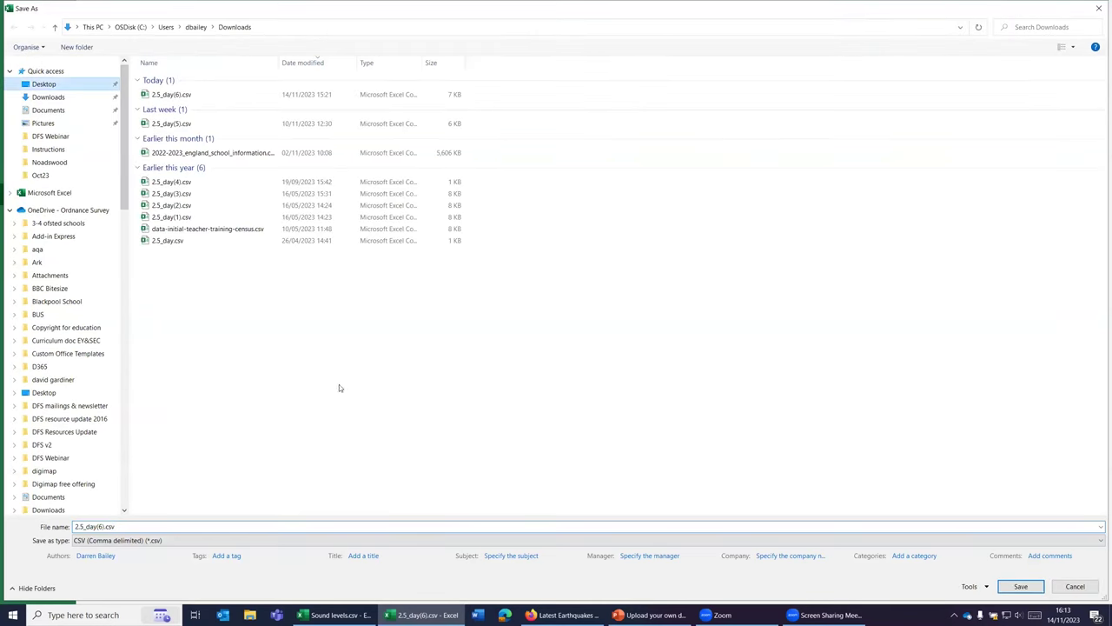
pyautogui.click(104, 525)
pyautogui.click(104, 526)
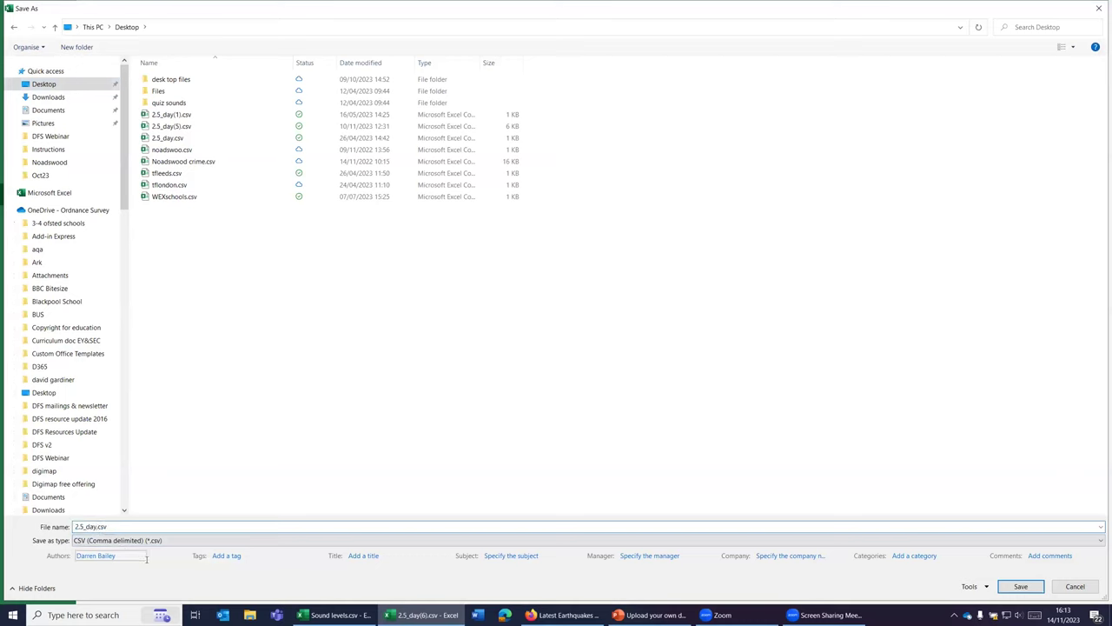
pyautogui.write('1411')
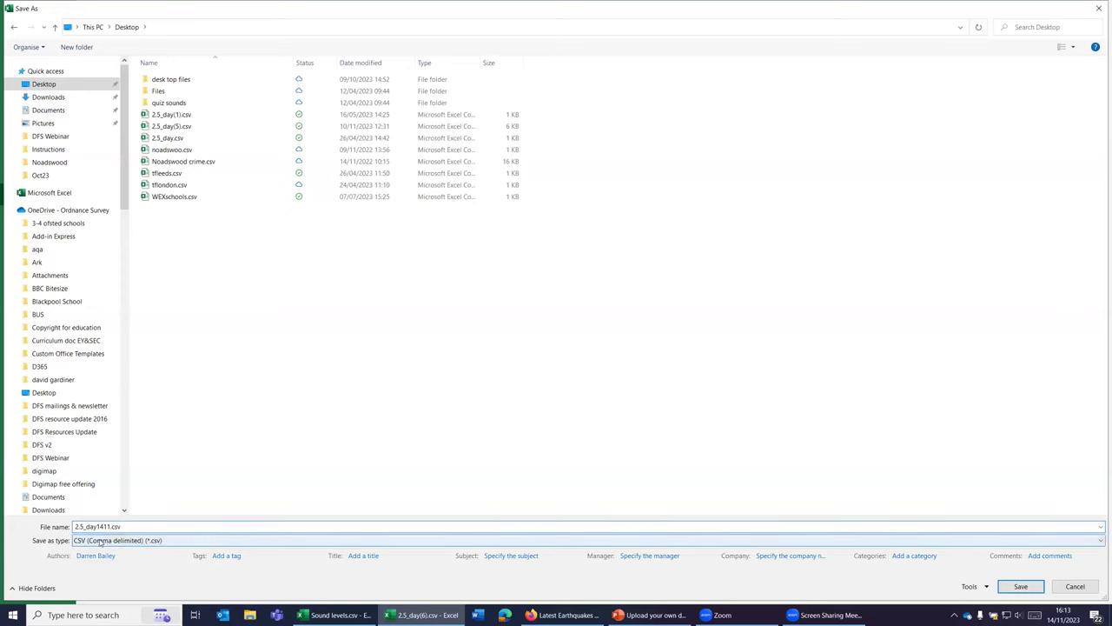
pyautogui.click(155, 540)
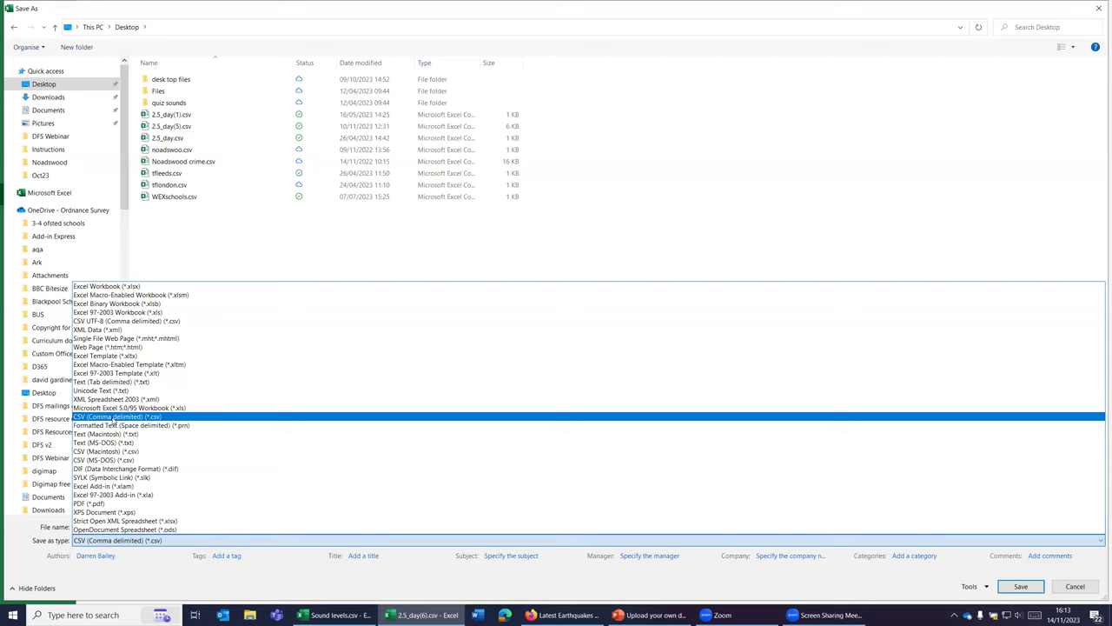
pyautogui.click(114, 418)
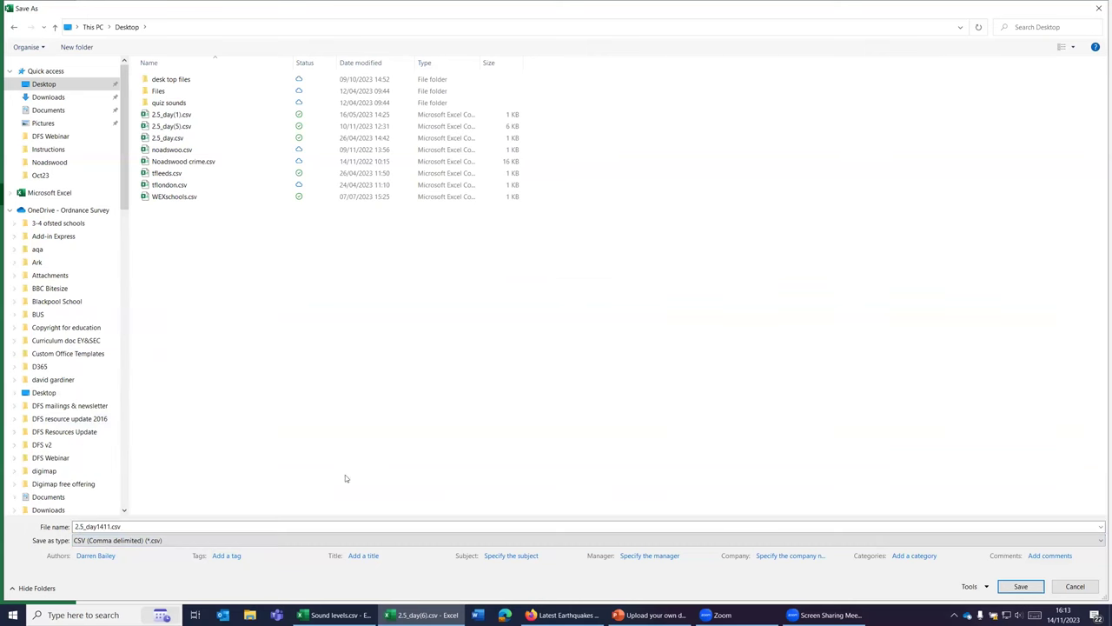
pyautogui.click(1020, 586)
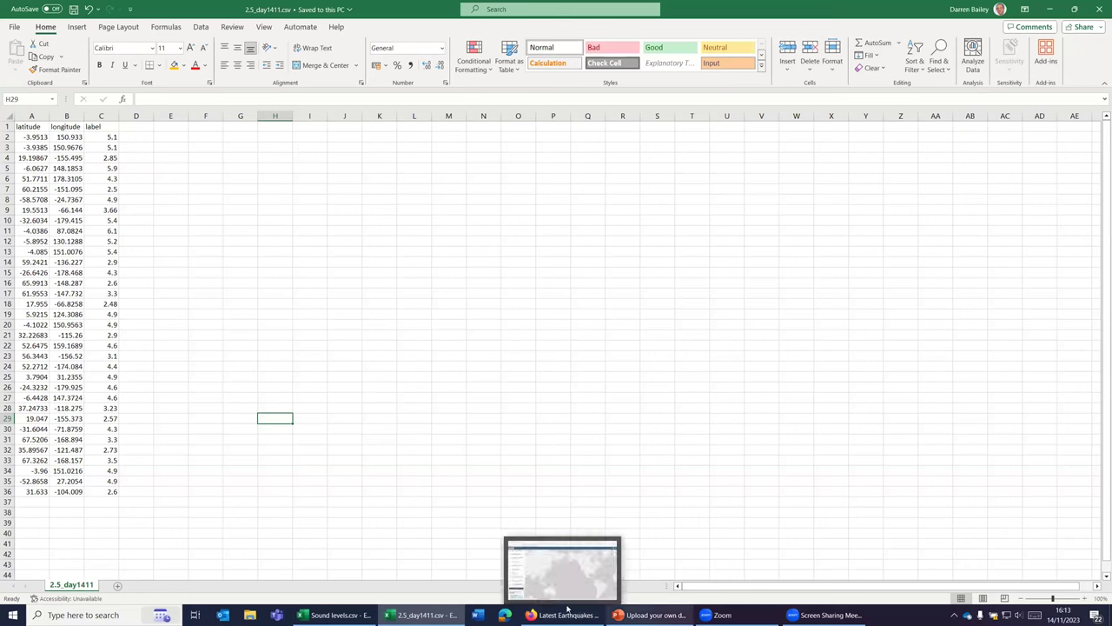
pyautogui.click(565, 614)
pyautogui.click(105, 12)
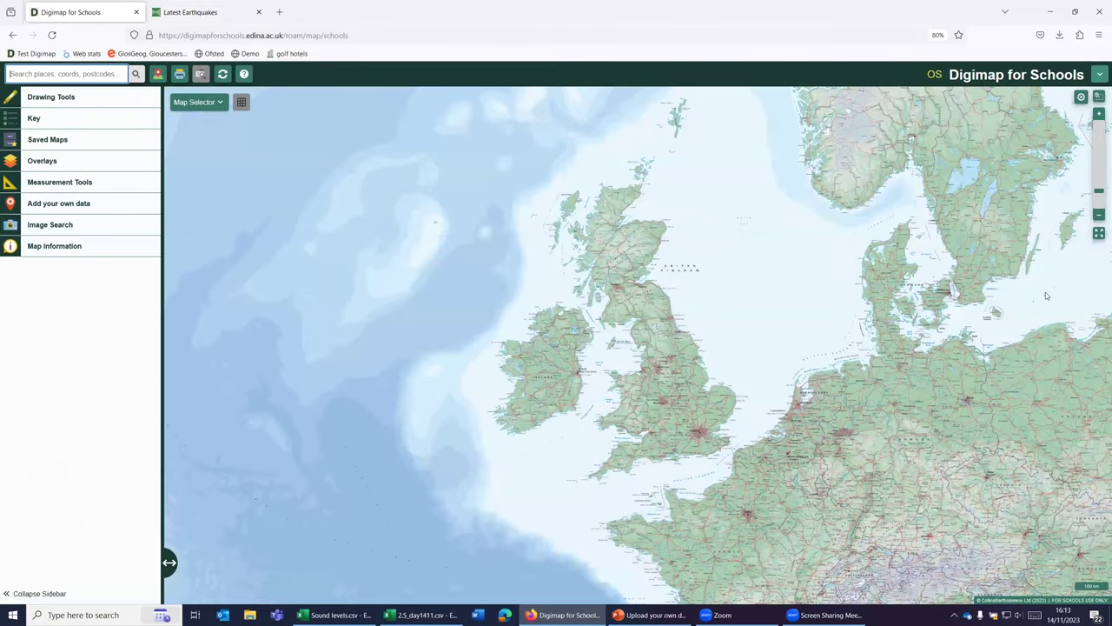
# Zoom out to the whole world and switch the base map to the Atlas style
pyautogui.click(1098, 233)
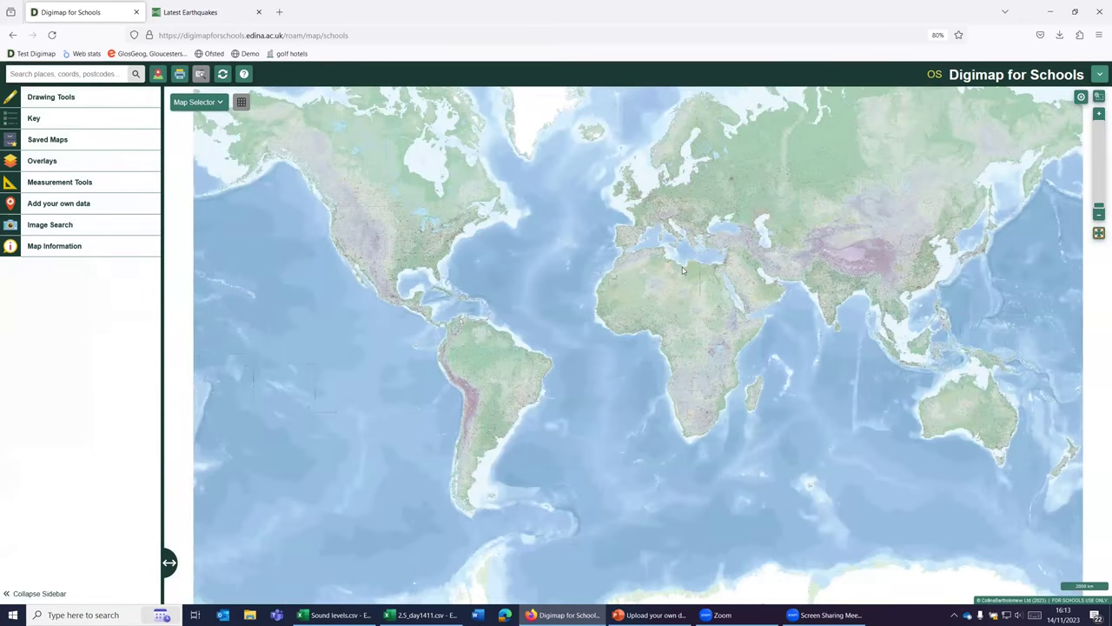
pyautogui.click(241, 102)
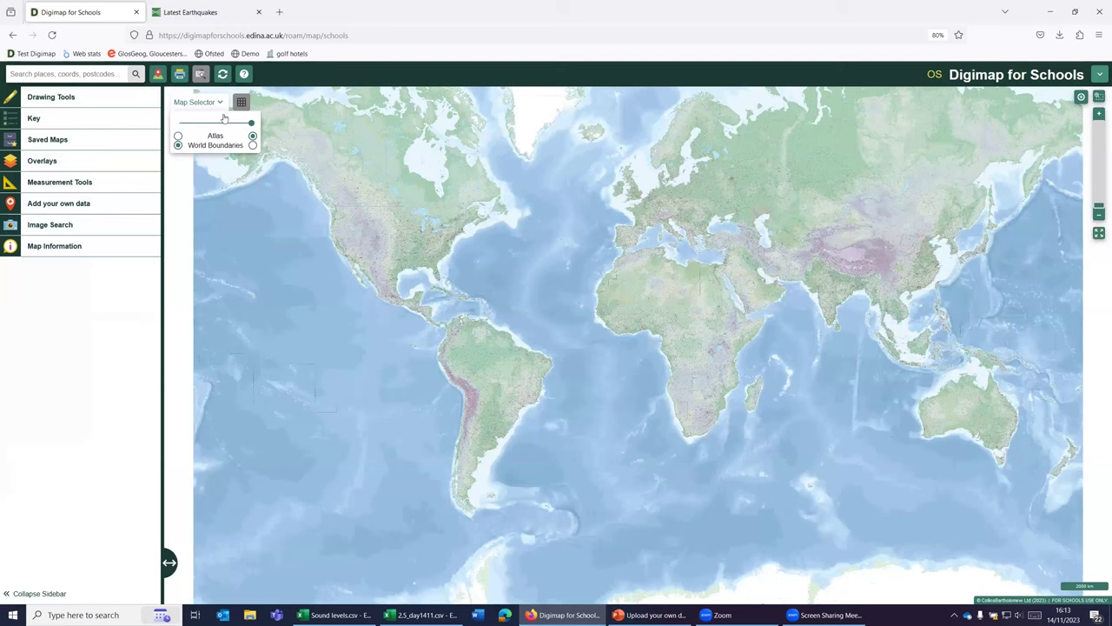
pyautogui.click(177, 136)
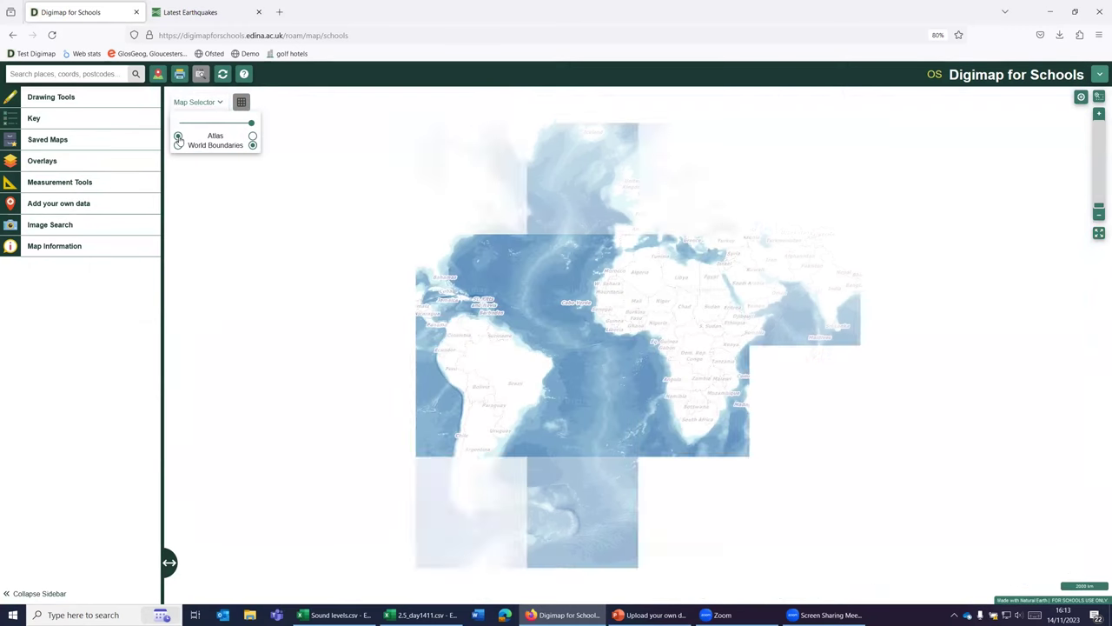
pyautogui.moveTo(479, 300); pyautogui.dragTo(453, 303)
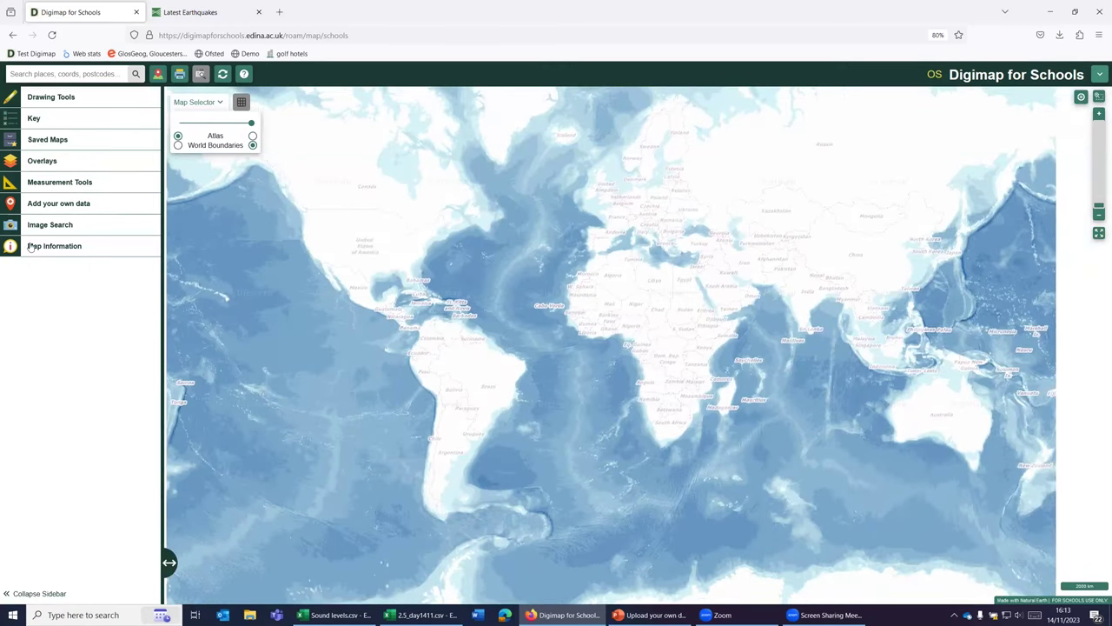
# Turn on the Tectonic Plate Boundaries overlay under World Physical Geography
pyautogui.click(11, 164)
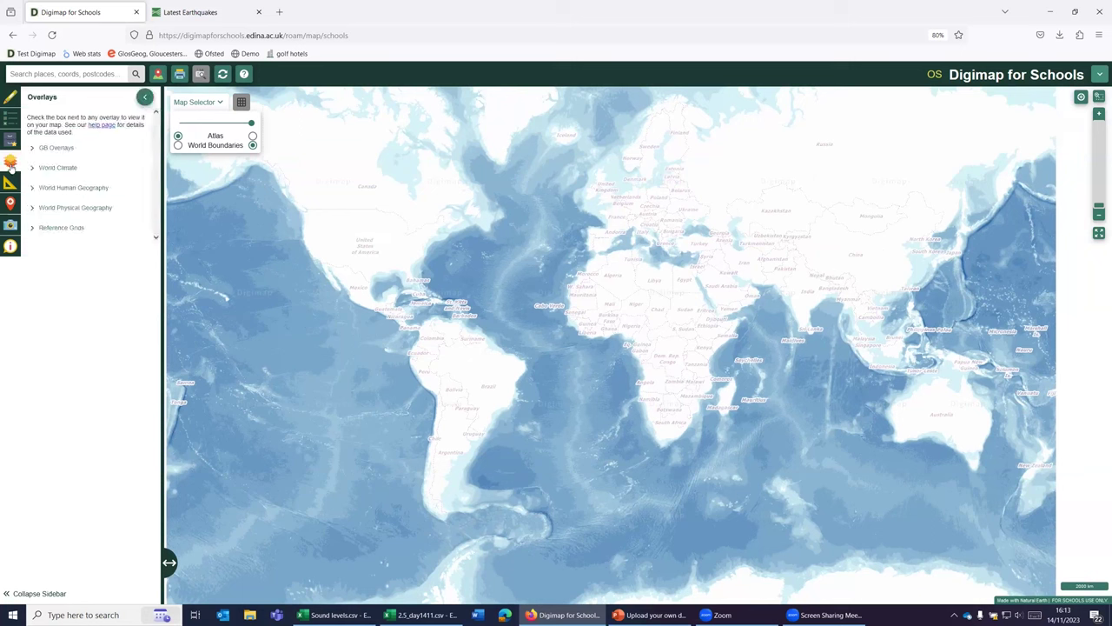
pyautogui.click(34, 210)
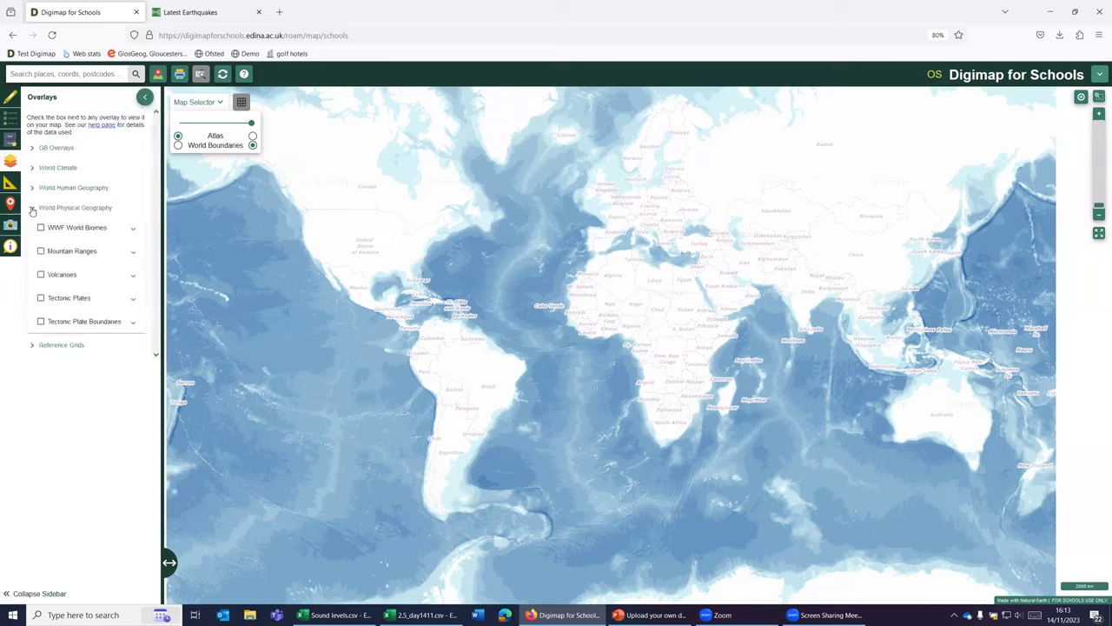
pyautogui.click(64, 324)
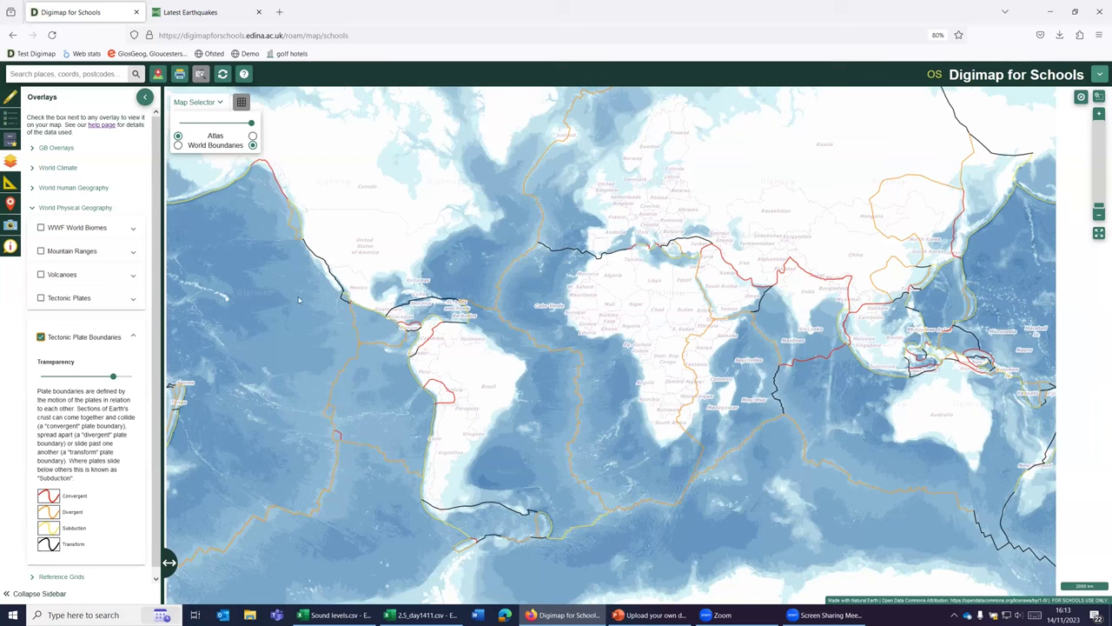
# Import 2.5_day1411.csv from the Desktop through Add your own data
pyautogui.click(11, 205)
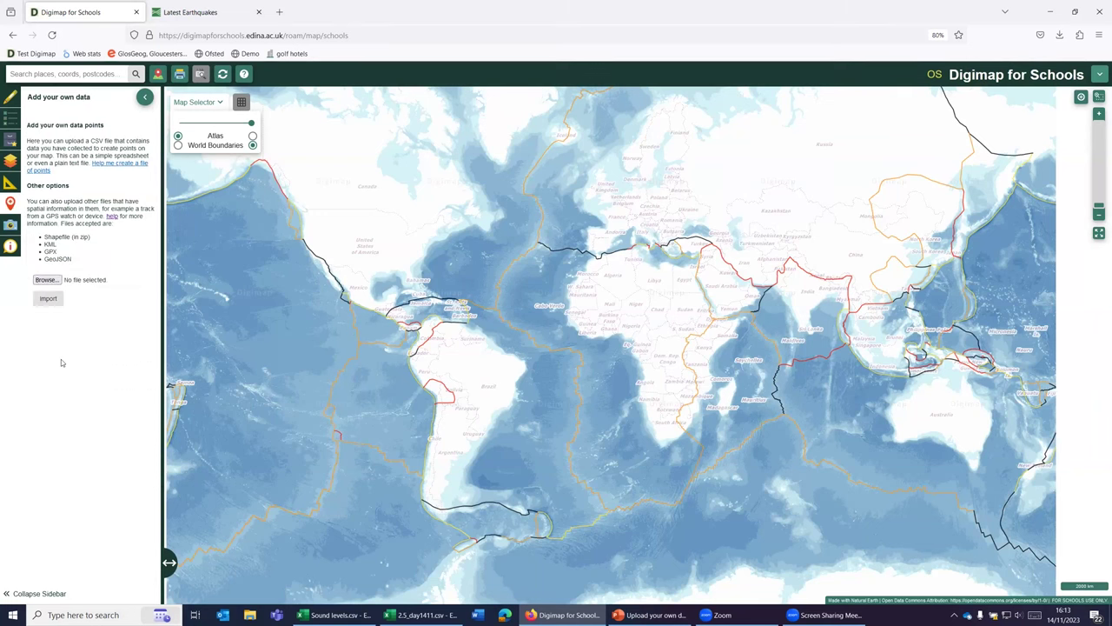
pyautogui.click(45, 280)
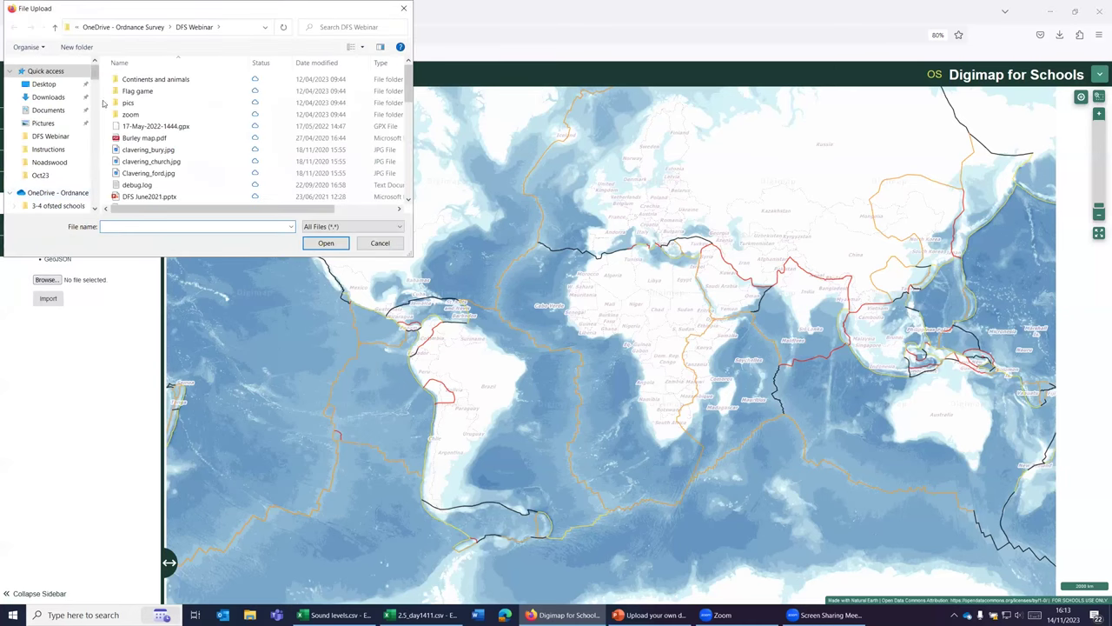
pyautogui.click(45, 85)
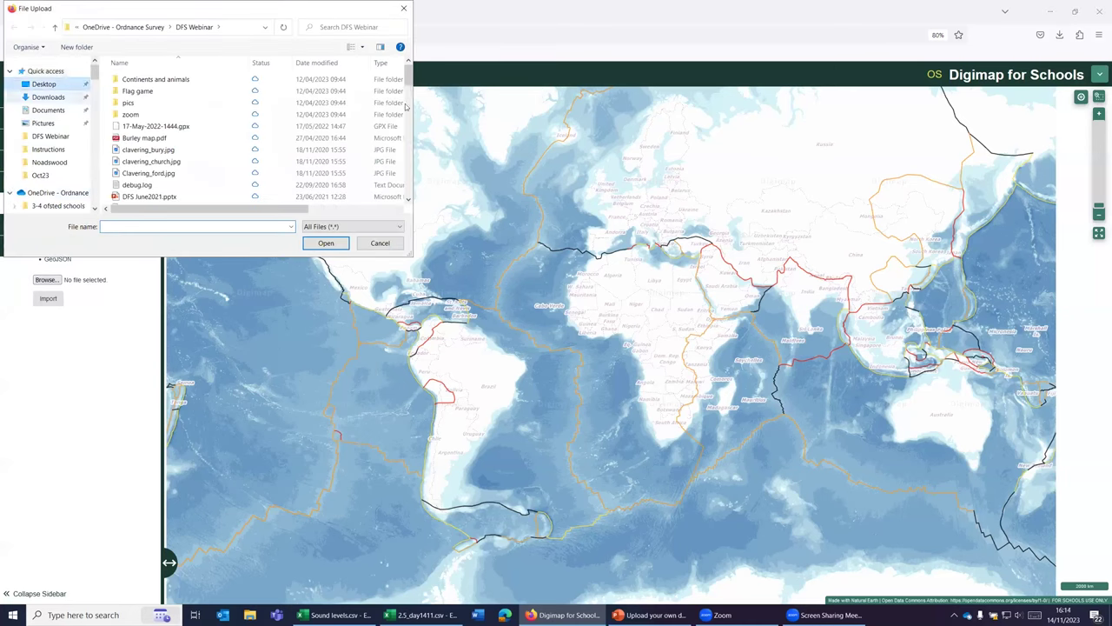
pyautogui.scroll(-2, 405, 79)
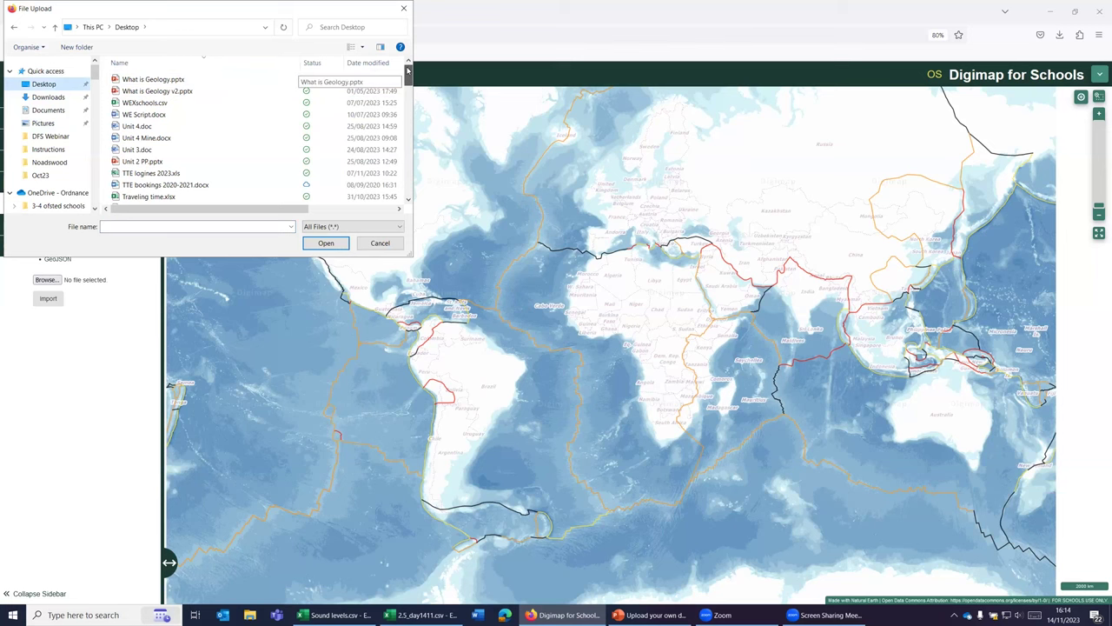
pyautogui.moveTo(408, 74); pyautogui.dragTo(400, 187)
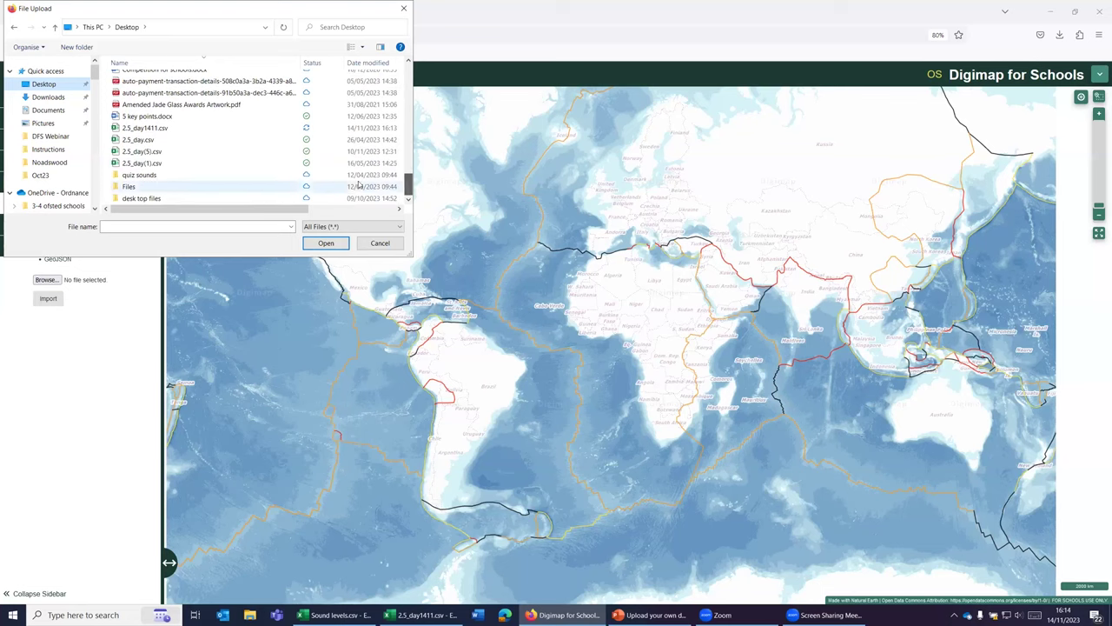
pyautogui.click(153, 128)
pyautogui.click(326, 242)
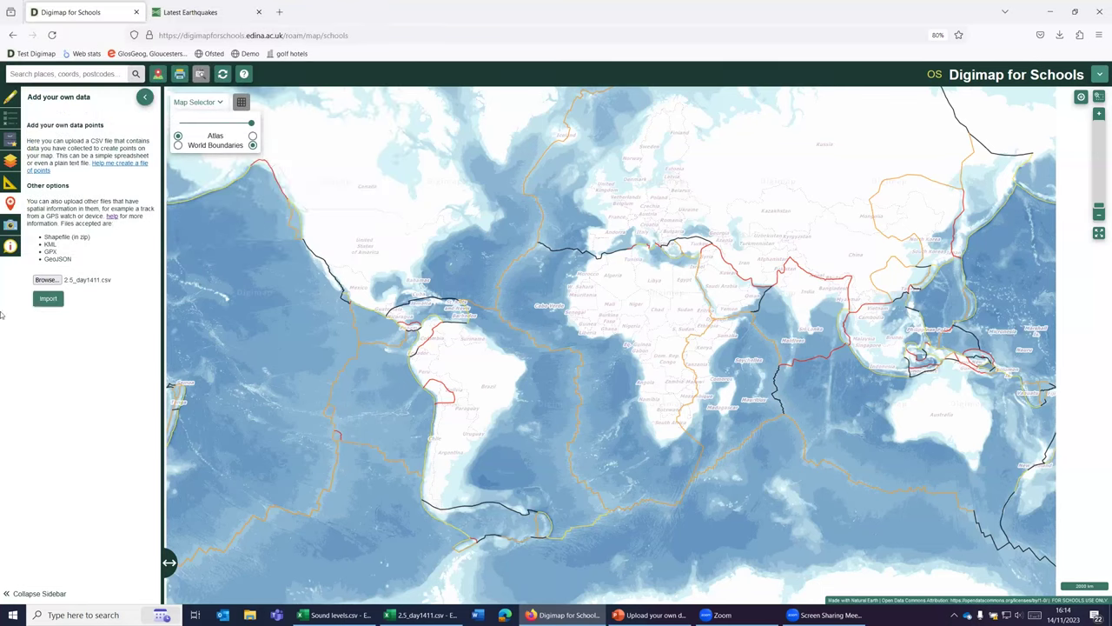
pyautogui.click(55, 298)
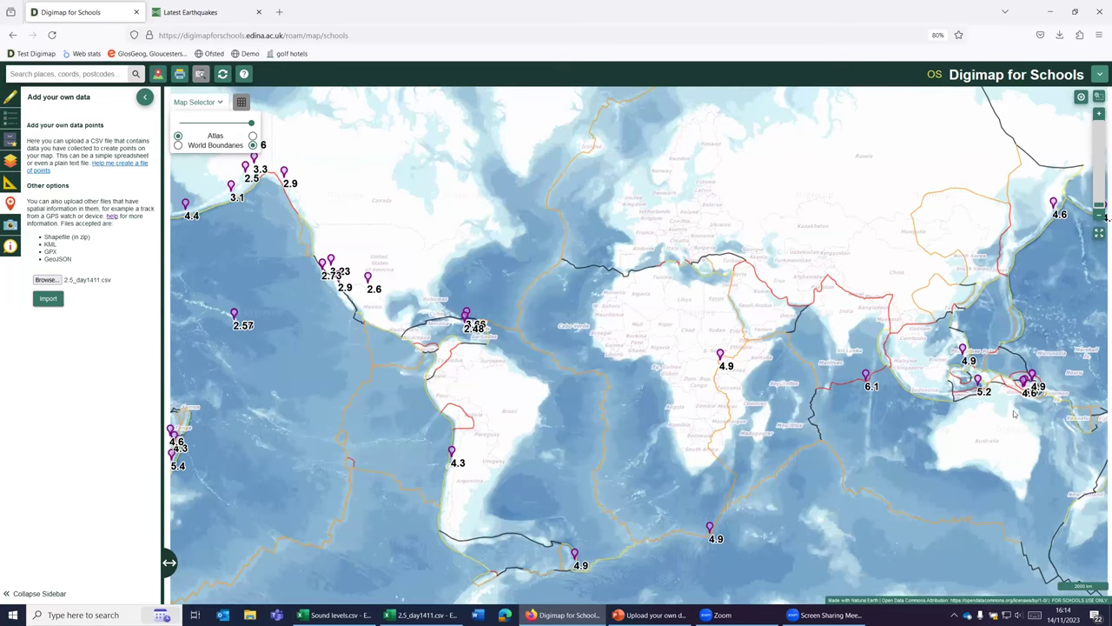
# Zoom into the Caribbean earthquake pins, then back out to the world view
pyautogui.scroll(4, 473, 330)
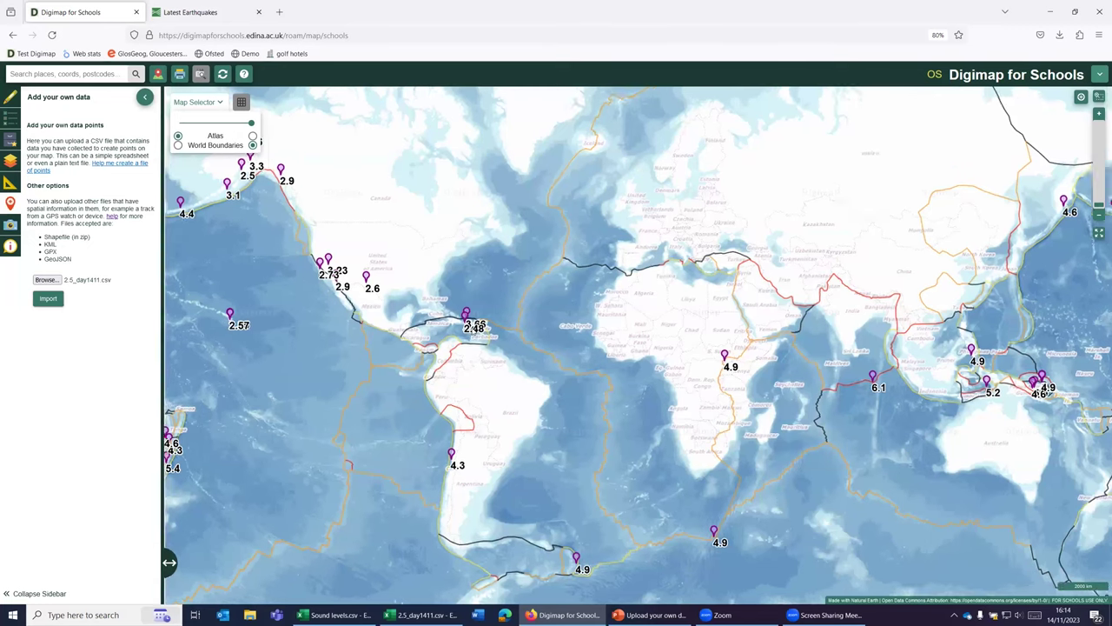
pyautogui.scroll(1, 472, 330)
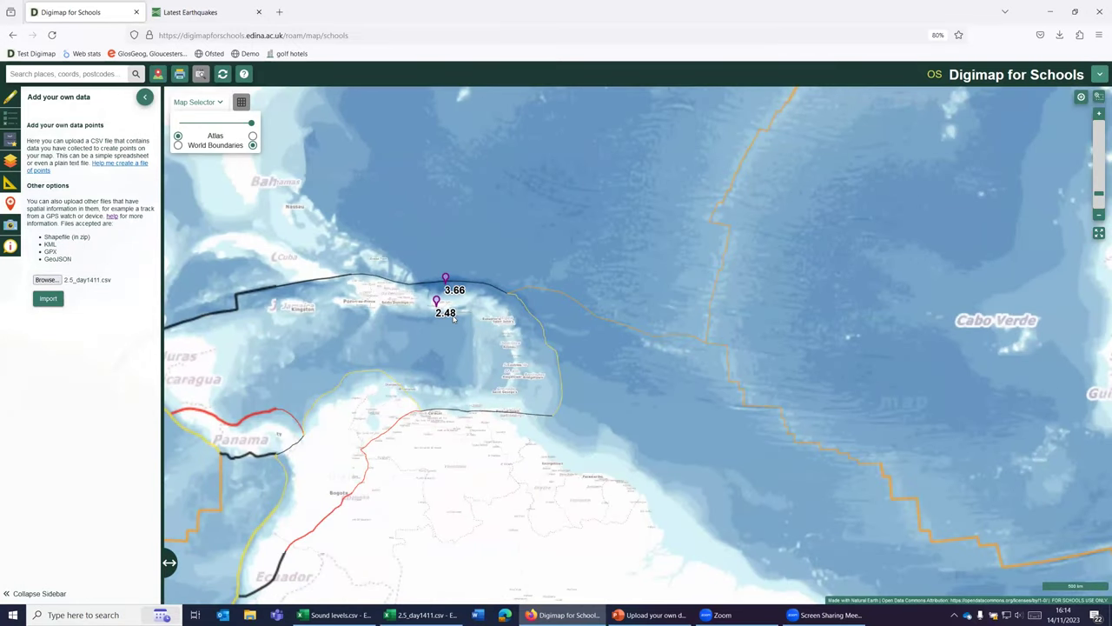
pyautogui.scroll(-3, 453, 319)
pyautogui.scroll(-1, 458, 322)
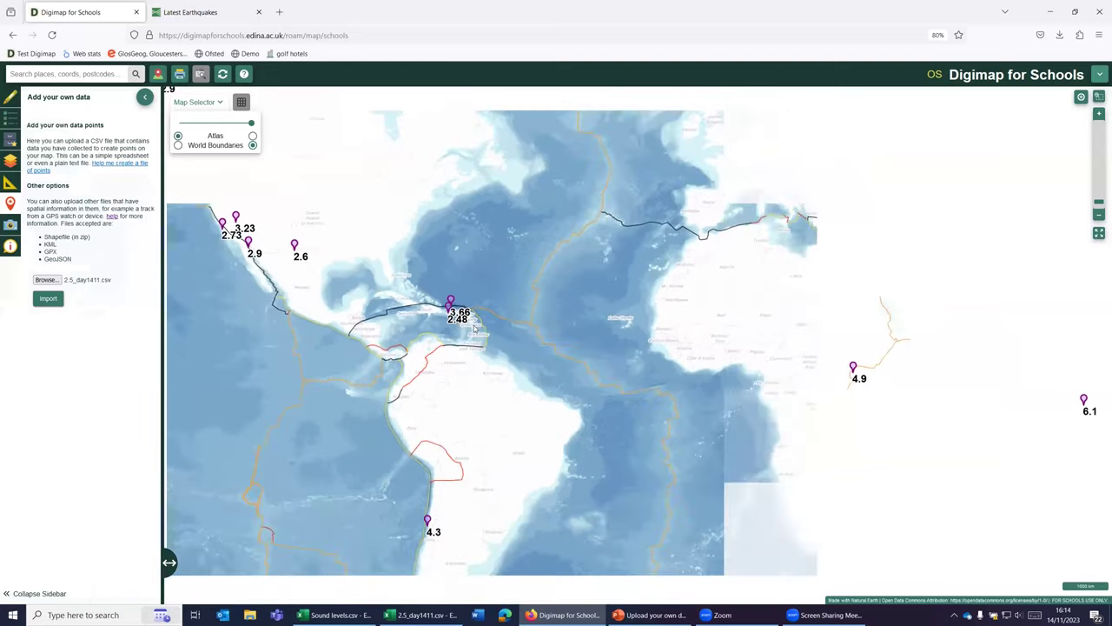
pyautogui.scroll(-1, 469, 329)
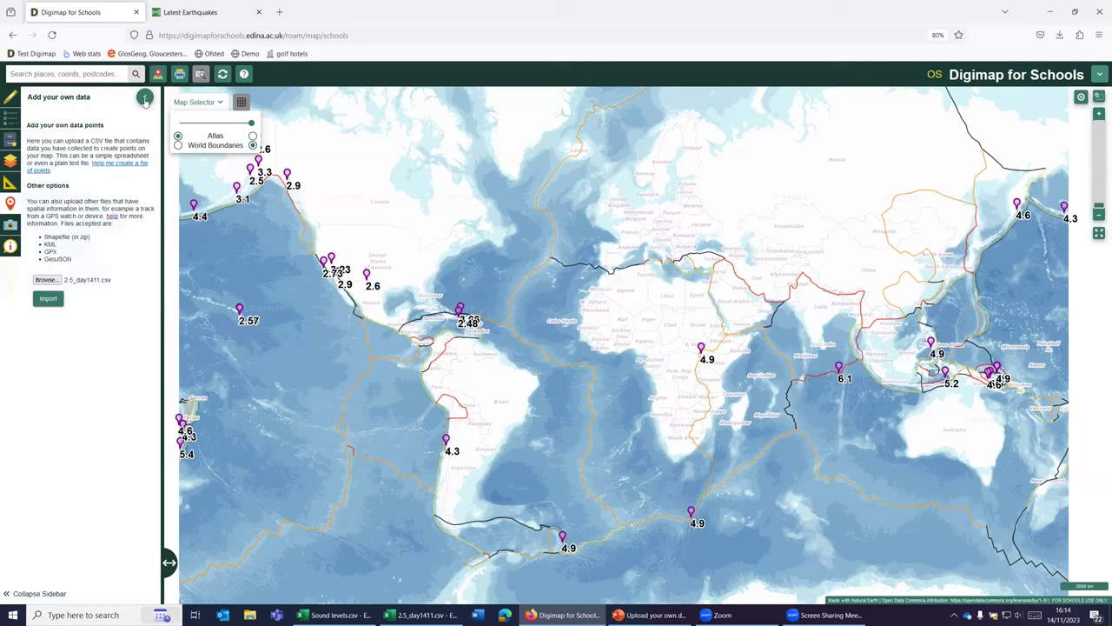
# Close the data panel and load Demo Maps > Secondary > Crime Buffer Map, replacing drawings
pyautogui.click(144, 96)
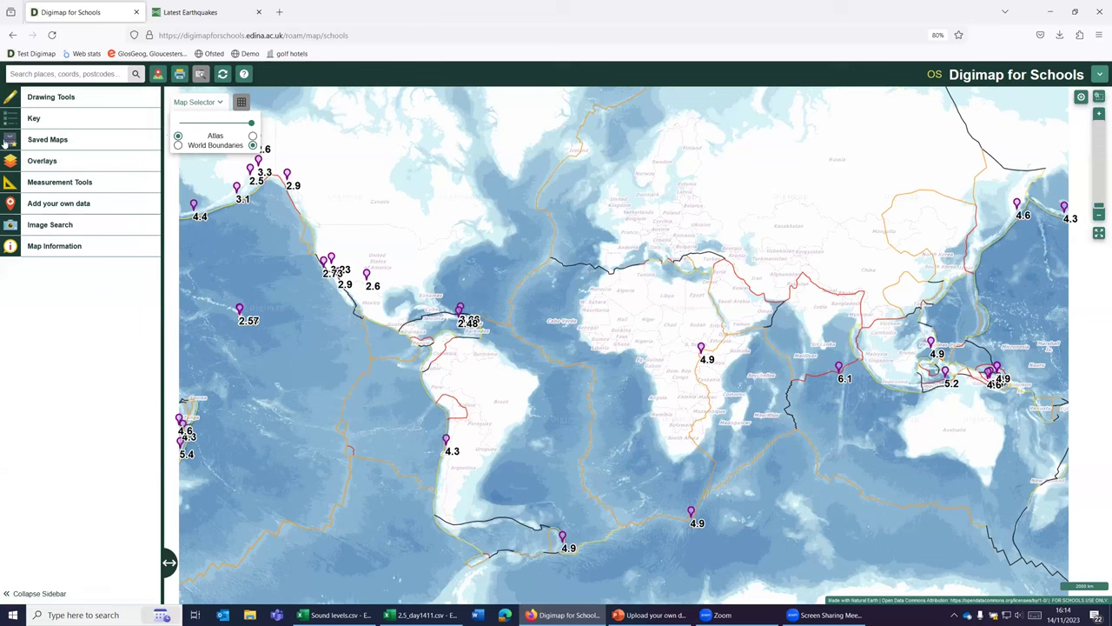
pyautogui.click(34, 139)
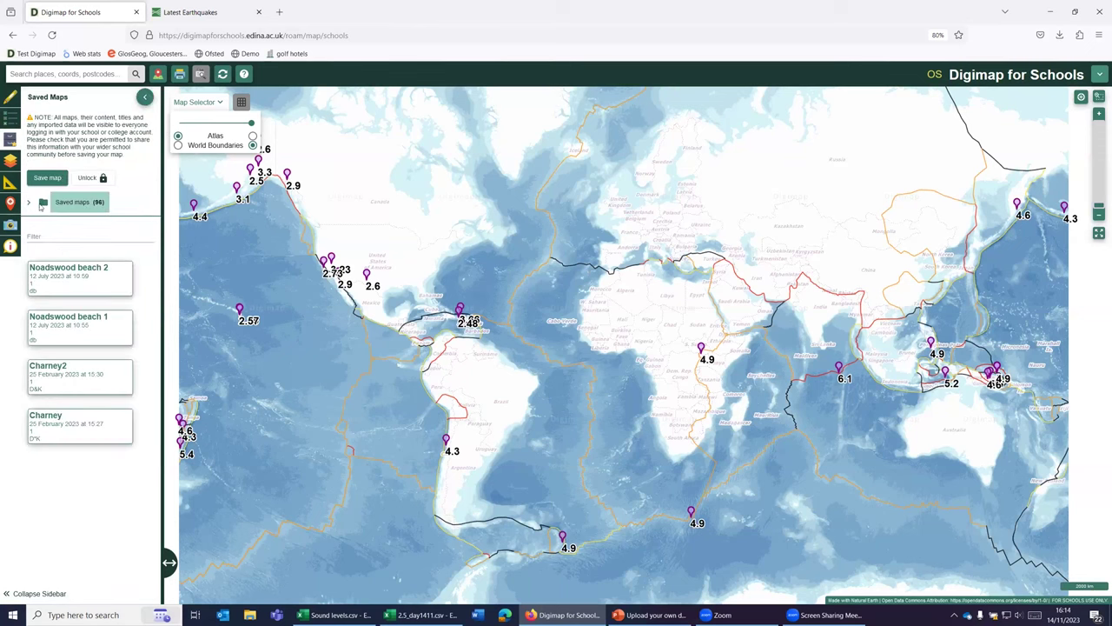
pyautogui.click(27, 201)
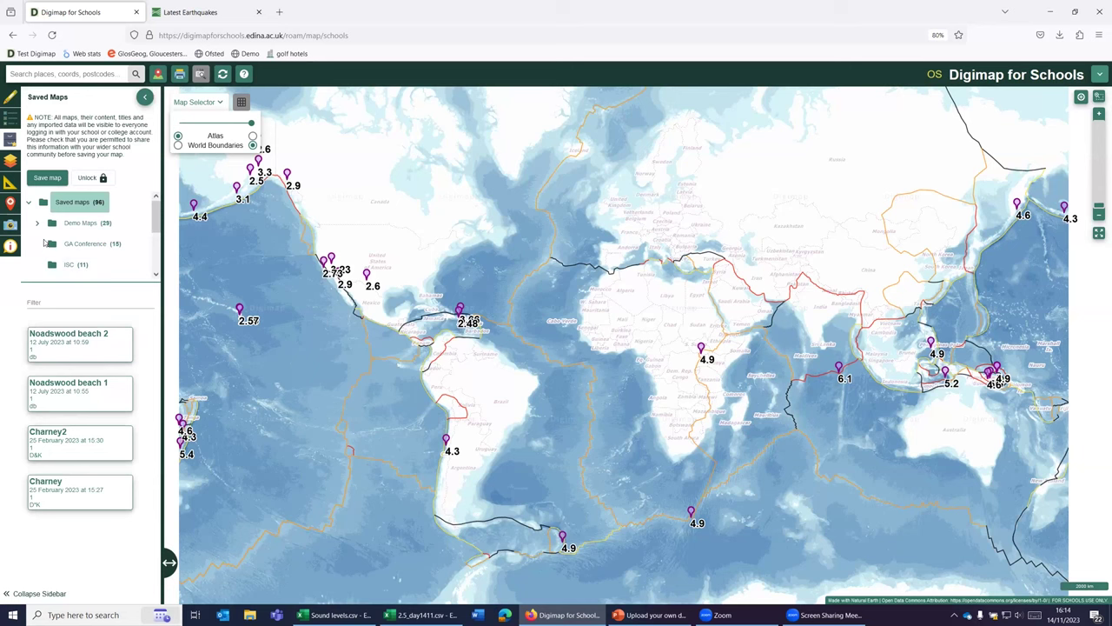
pyautogui.click(36, 223)
pyautogui.click(81, 244)
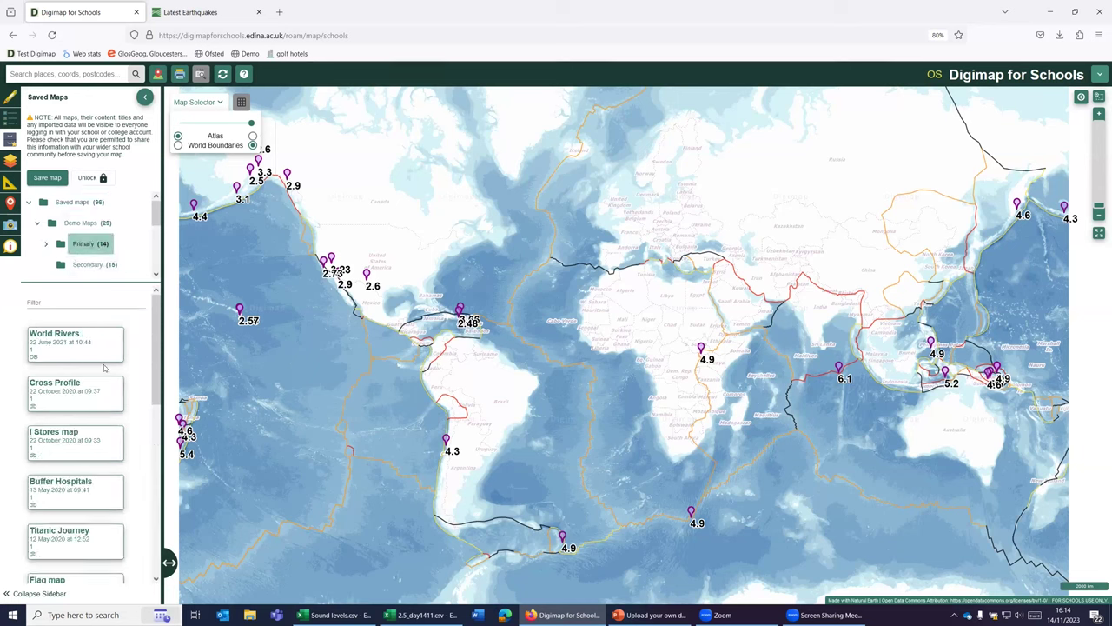
pyautogui.scroll(-5, 100, 367)
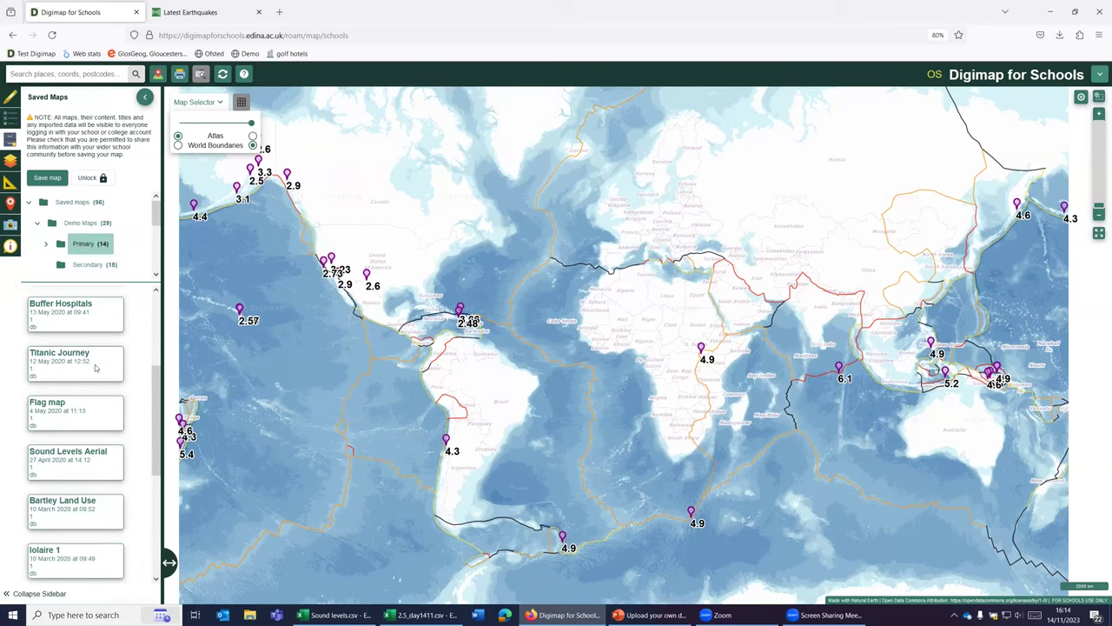
pyautogui.scroll(-3, 93, 368)
pyautogui.click(87, 264)
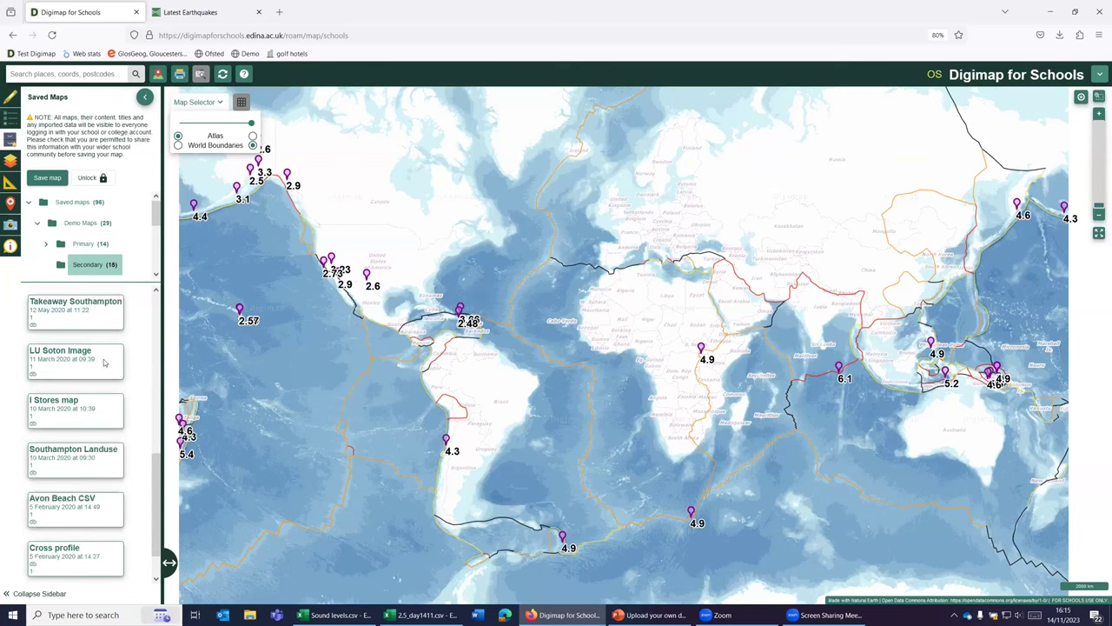
pyautogui.scroll(5, 103, 363)
pyautogui.scroll(2, 102, 363)
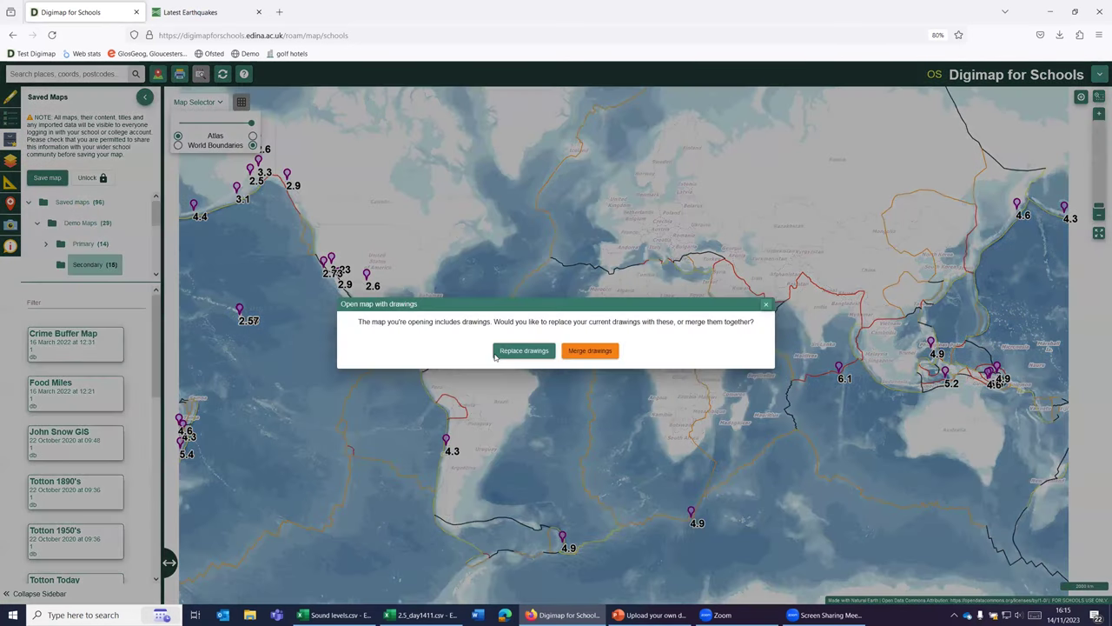
pyautogui.click(512, 352)
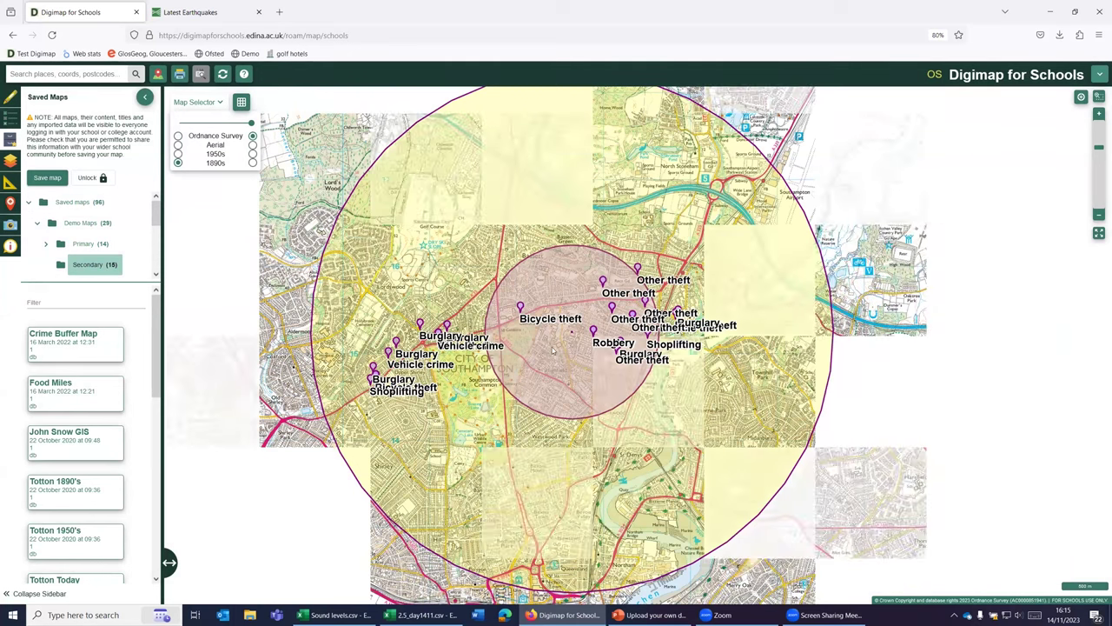
pyautogui.scroll(2, 584, 389)
pyautogui.scroll(1, 577, 385)
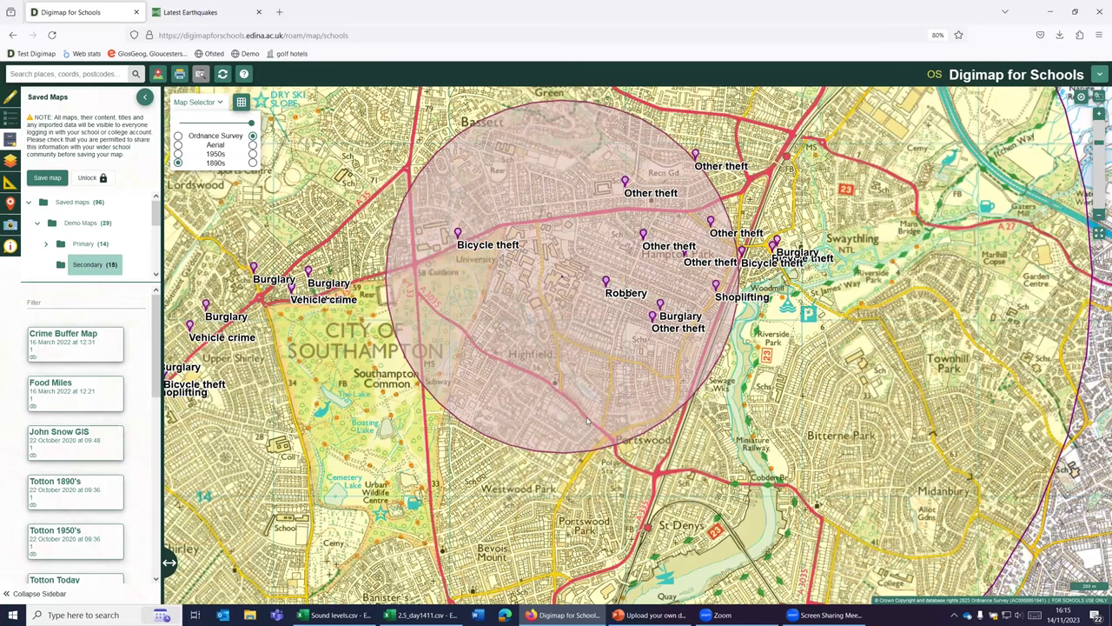
pyautogui.scroll(-1, 596, 296)
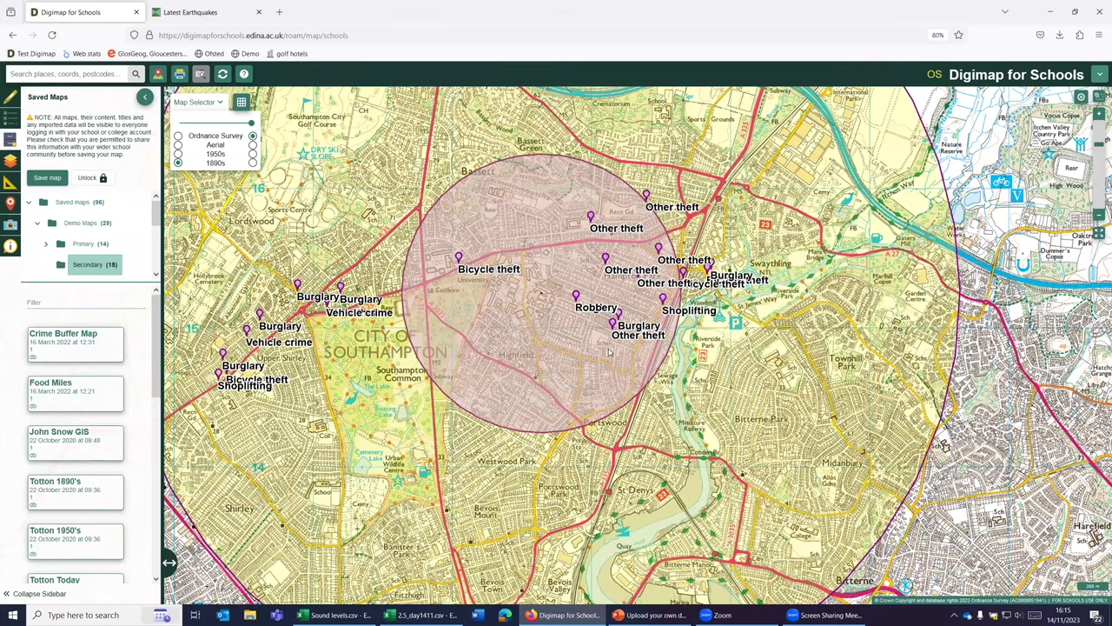
pyautogui.scroll(-3, 610, 352)
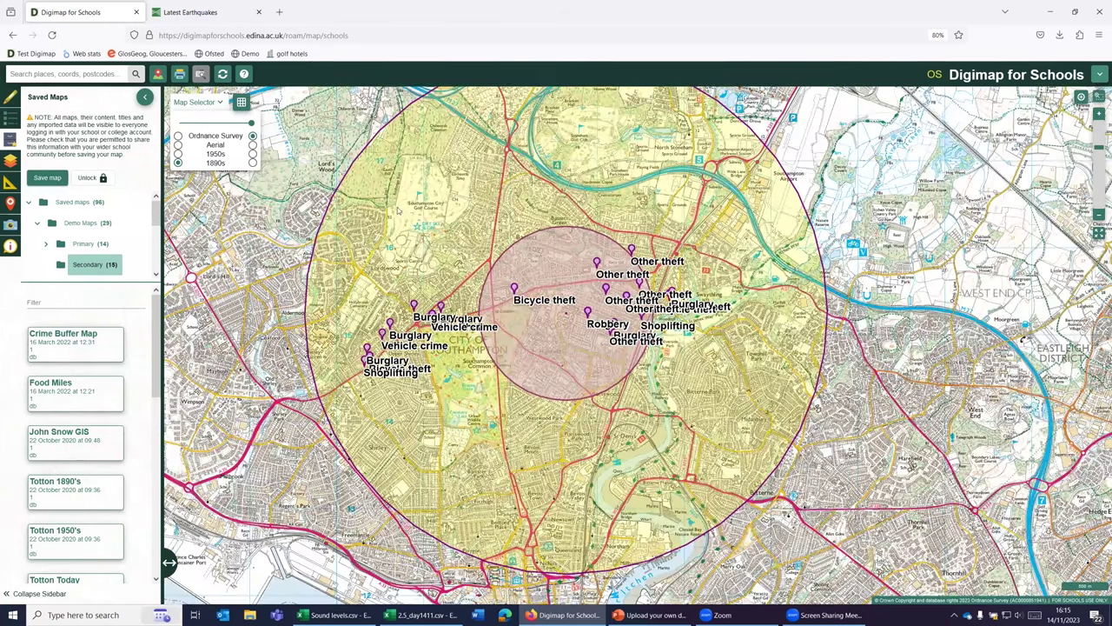